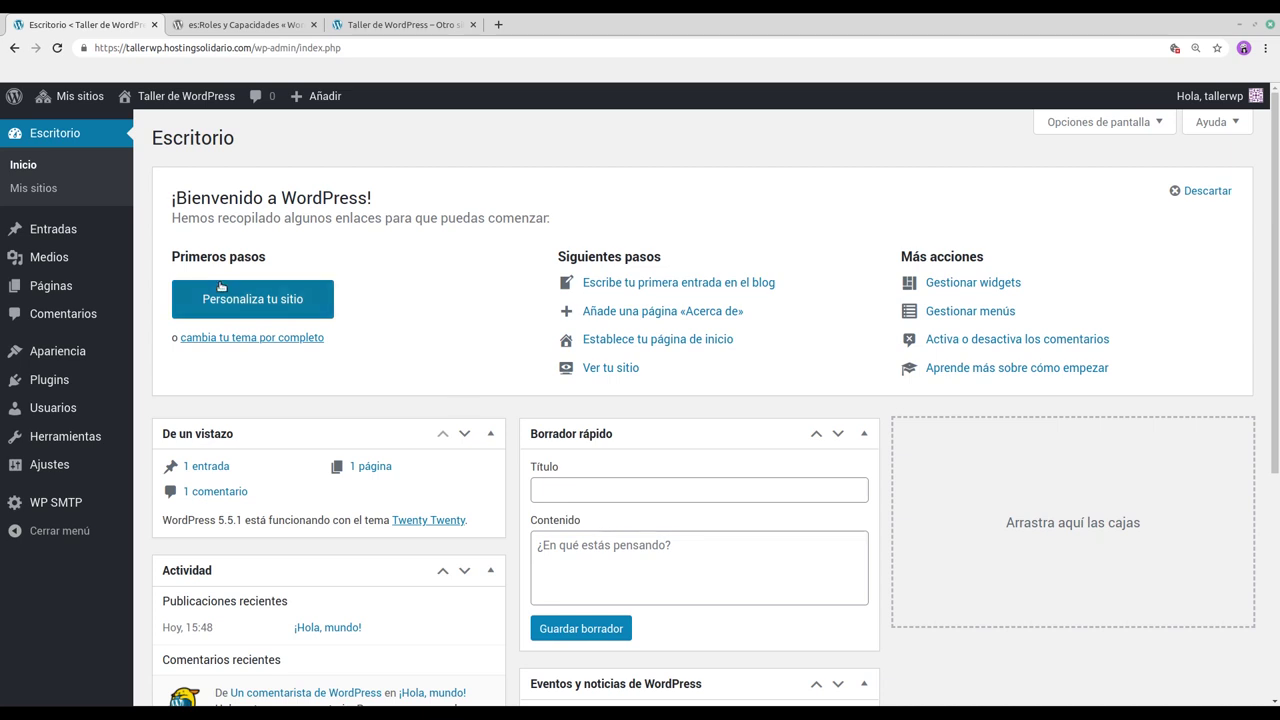
Step: Look over the Todos los usuarios list, then go to your own Perfil page
{"action": "mouse_move", "coordinate": [70, 418]}
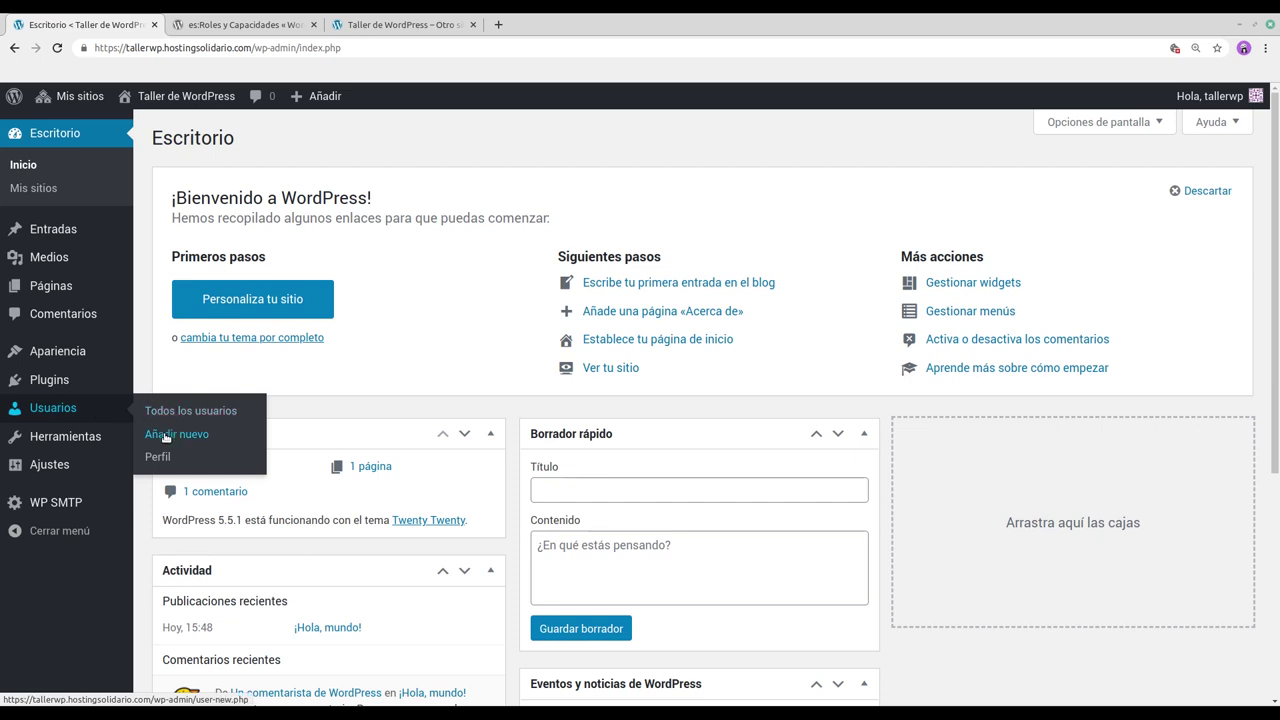
{"action": "left_click", "coordinate": [167, 411]}
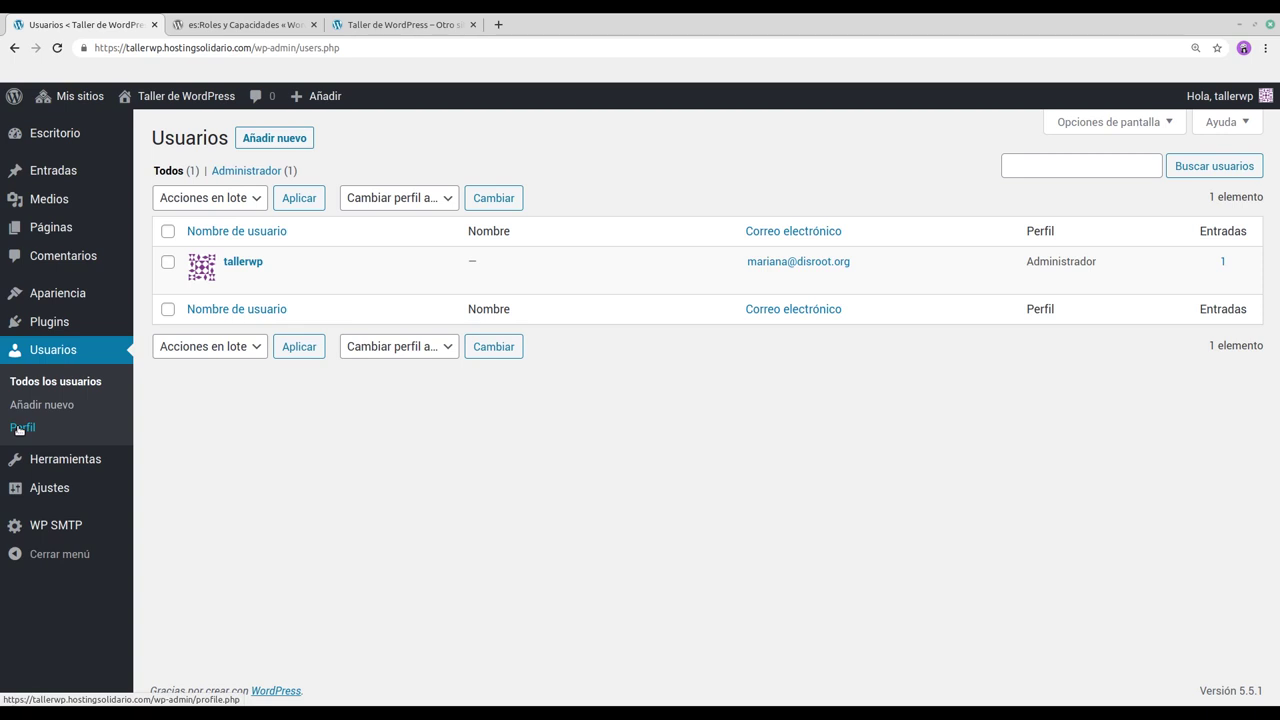
{"action": "left_click", "coordinate": [20, 429]}
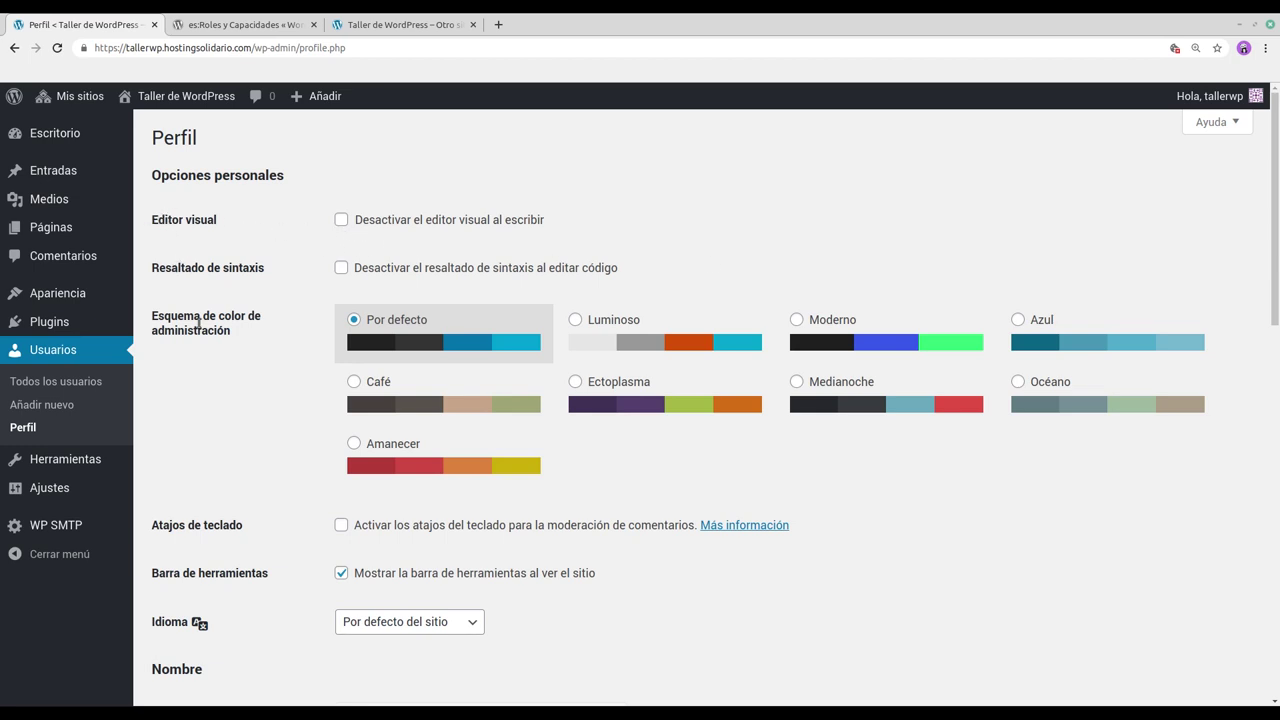
{"action": "left_click", "coordinate": [577, 320]}
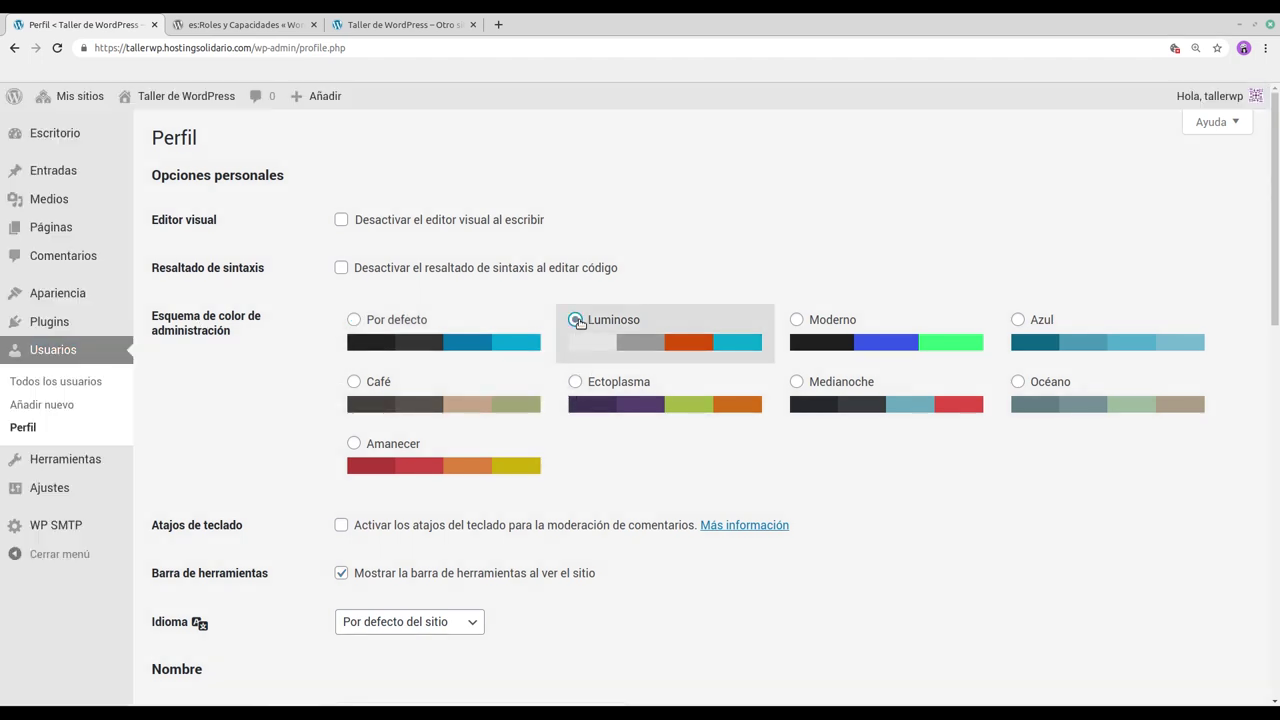
{"action": "left_click", "coordinate": [354, 320]}
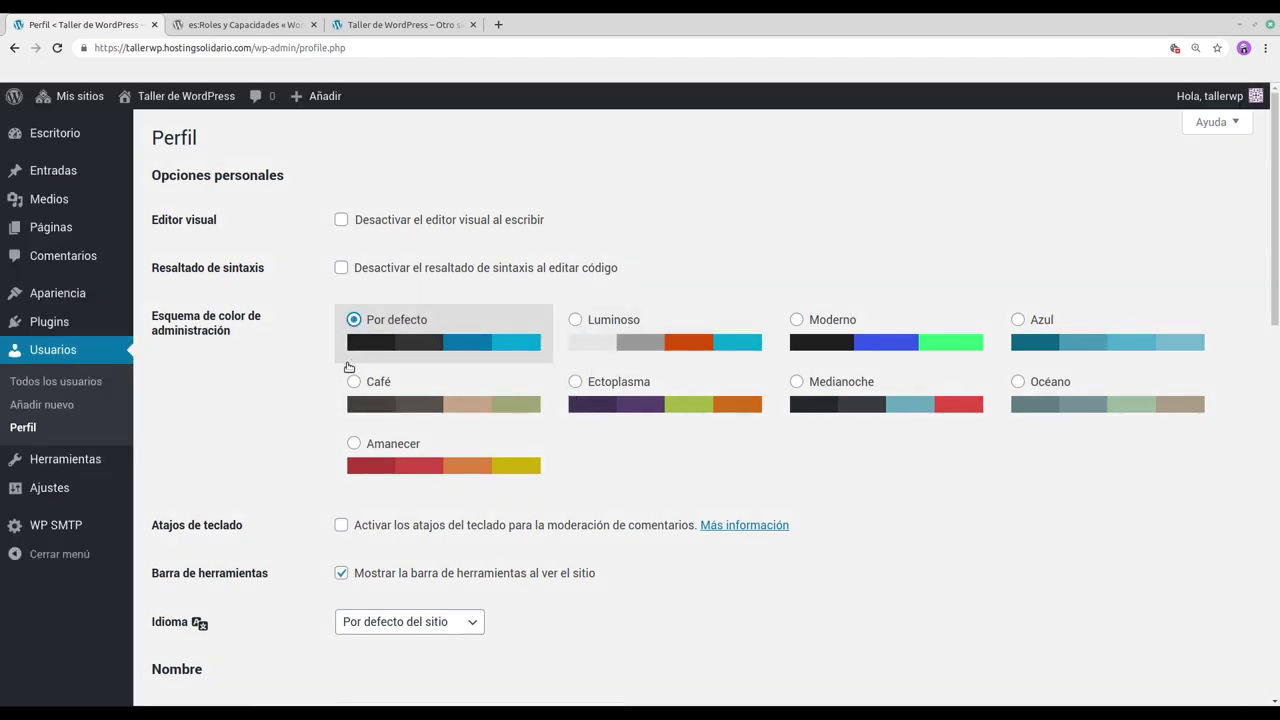
{"action": "scroll", "coordinate": [331, 445], "scroll_direction": "down", "scroll_amount": 4}
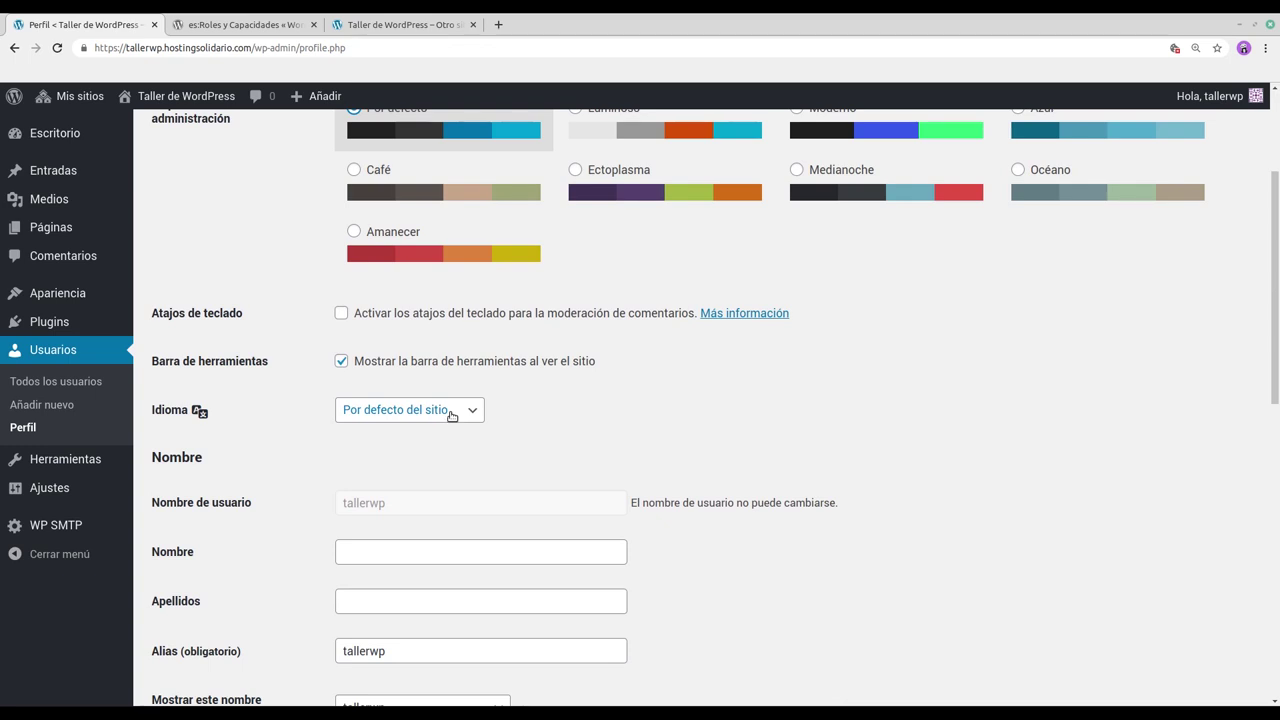
{"action": "scroll", "coordinate": [451, 416], "scroll_direction": "up", "scroll_amount": 4}
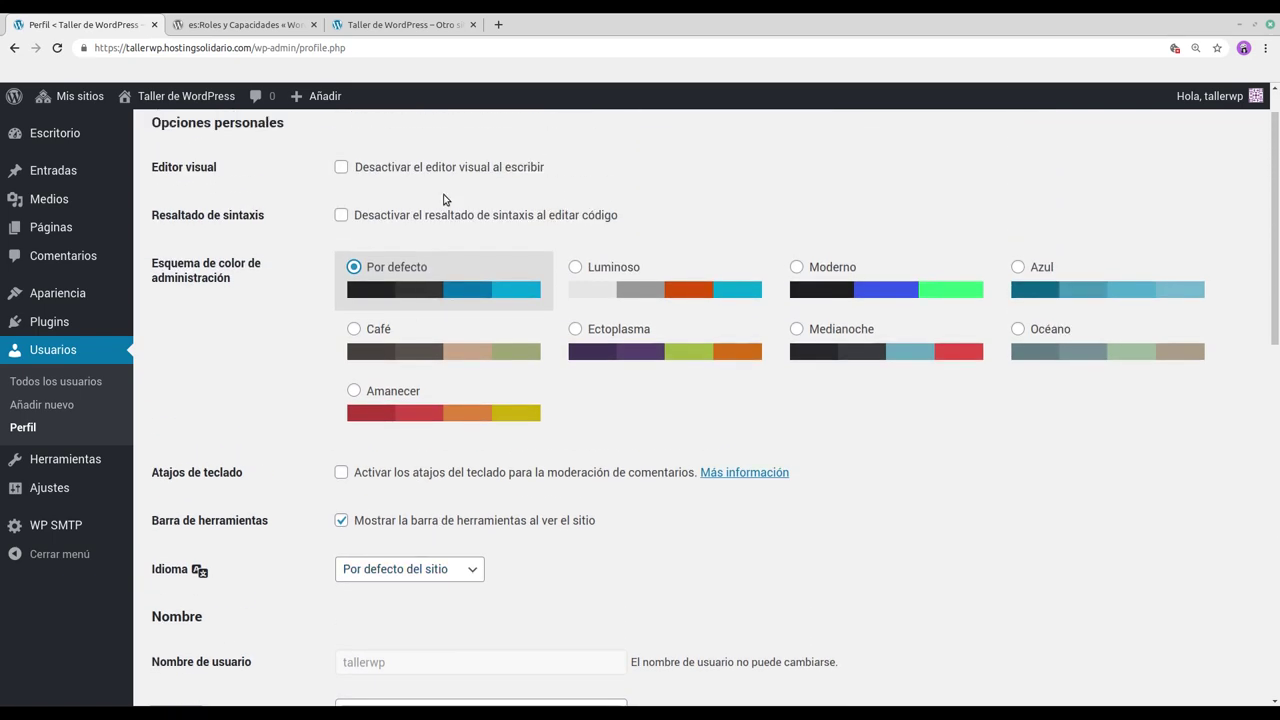
{"action": "scroll", "coordinate": [440, 259], "scroll_direction": "down", "scroll_amount": 5}
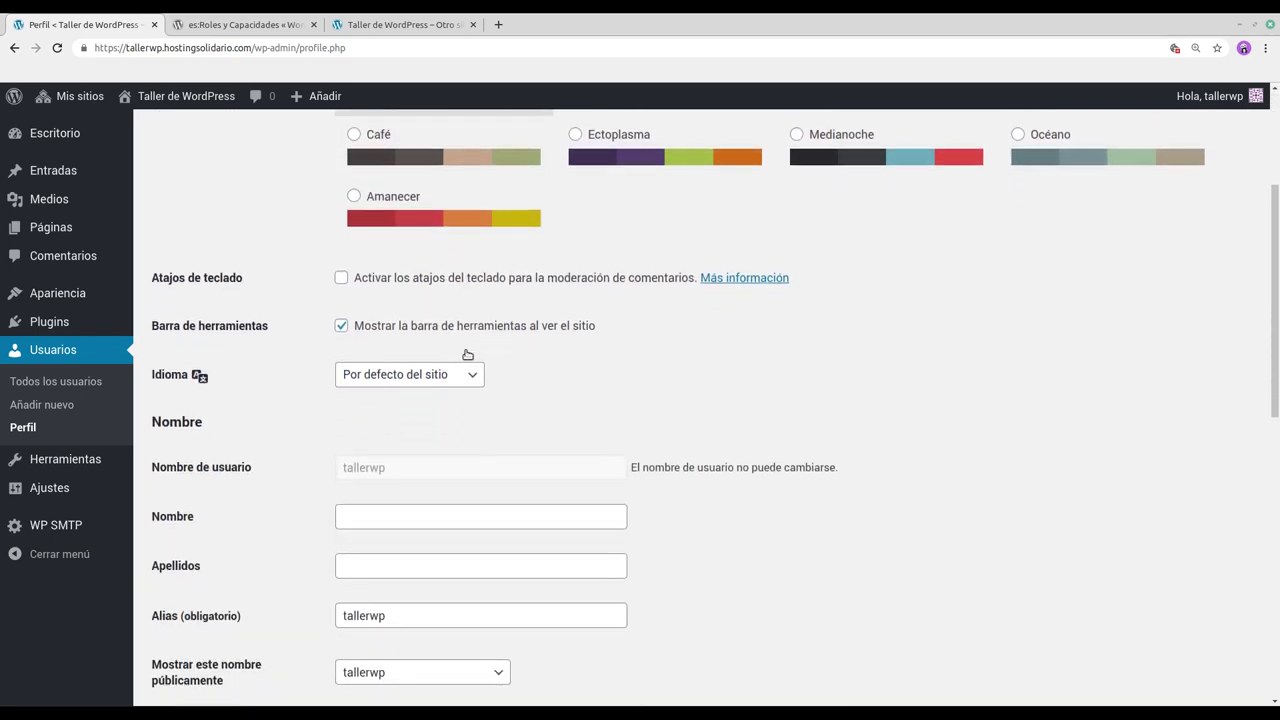
{"action": "scroll", "coordinate": [467, 354], "scroll_direction": "down", "scroll_amount": 1}
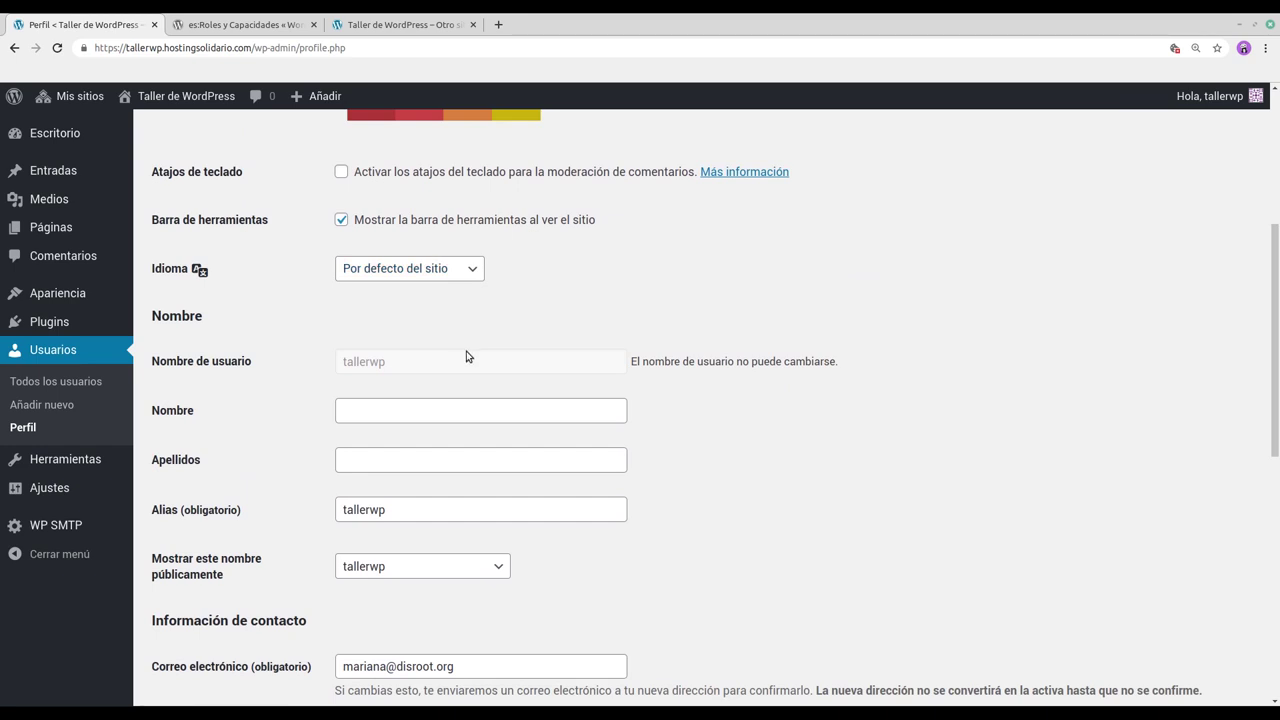
{"action": "scroll", "coordinate": [467, 354], "scroll_direction": "down", "scroll_amount": 1}
{"action": "scroll", "coordinate": [469, 358], "scroll_direction": "down", "scroll_amount": 2}
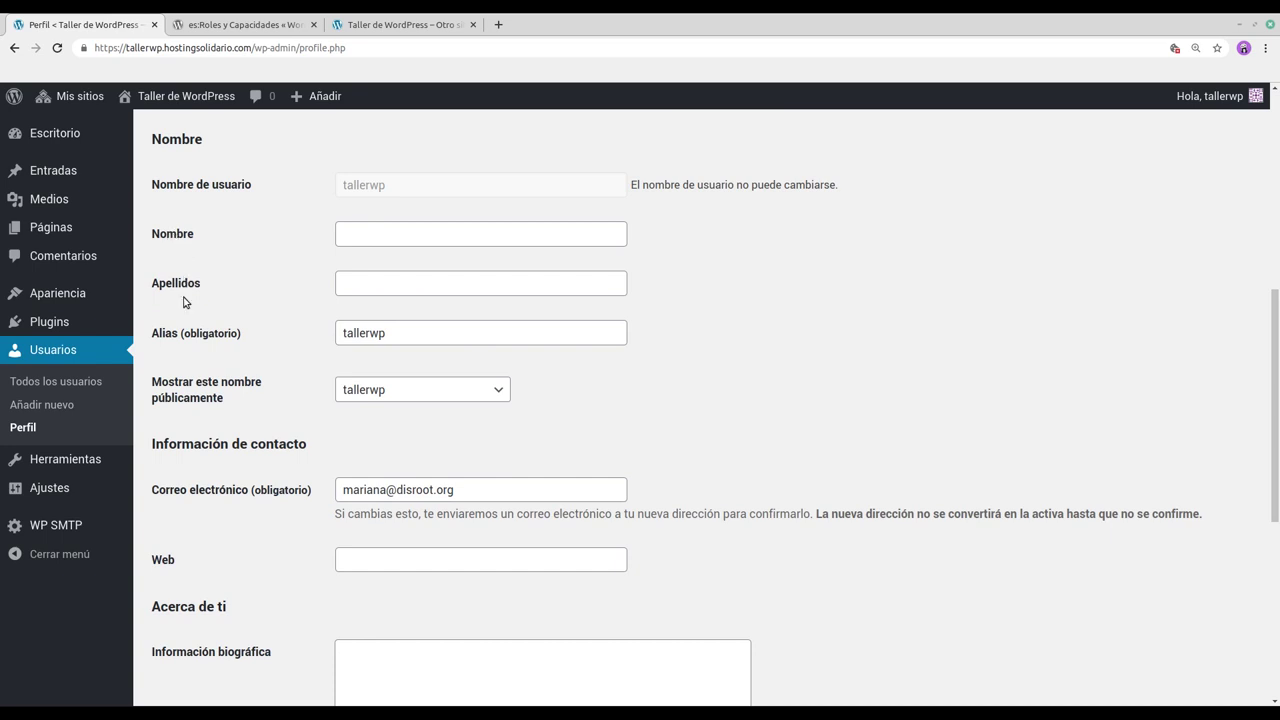
Step: Enter the account holder's first name in the Nombre field
{"action": "left_click", "coordinate": [388, 232]}
{"action": "type", "text": "Mariana"}
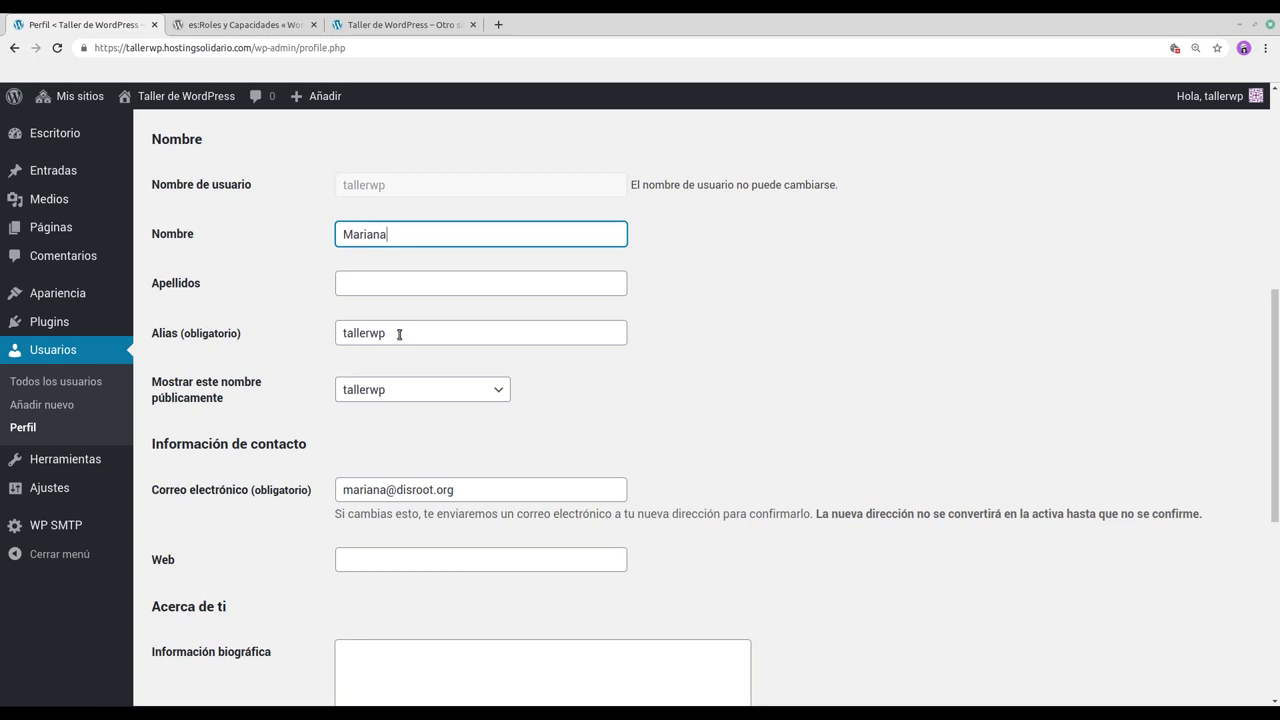
{"action": "scroll", "coordinate": [389, 331], "scroll_direction": "down", "scroll_amount": 1}
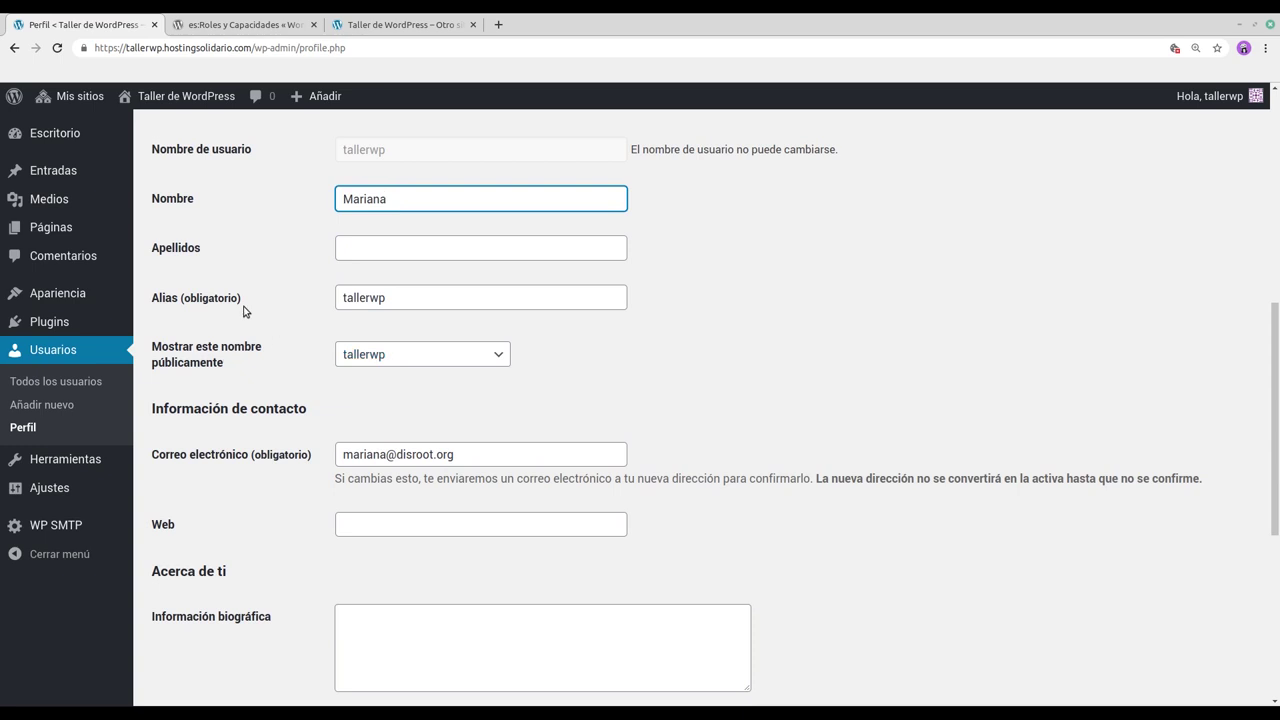
Step: Replace the Alias with the first name and pick it in Mostrar este nombre públicamente
{"action": "left_click", "coordinate": [391, 298]}
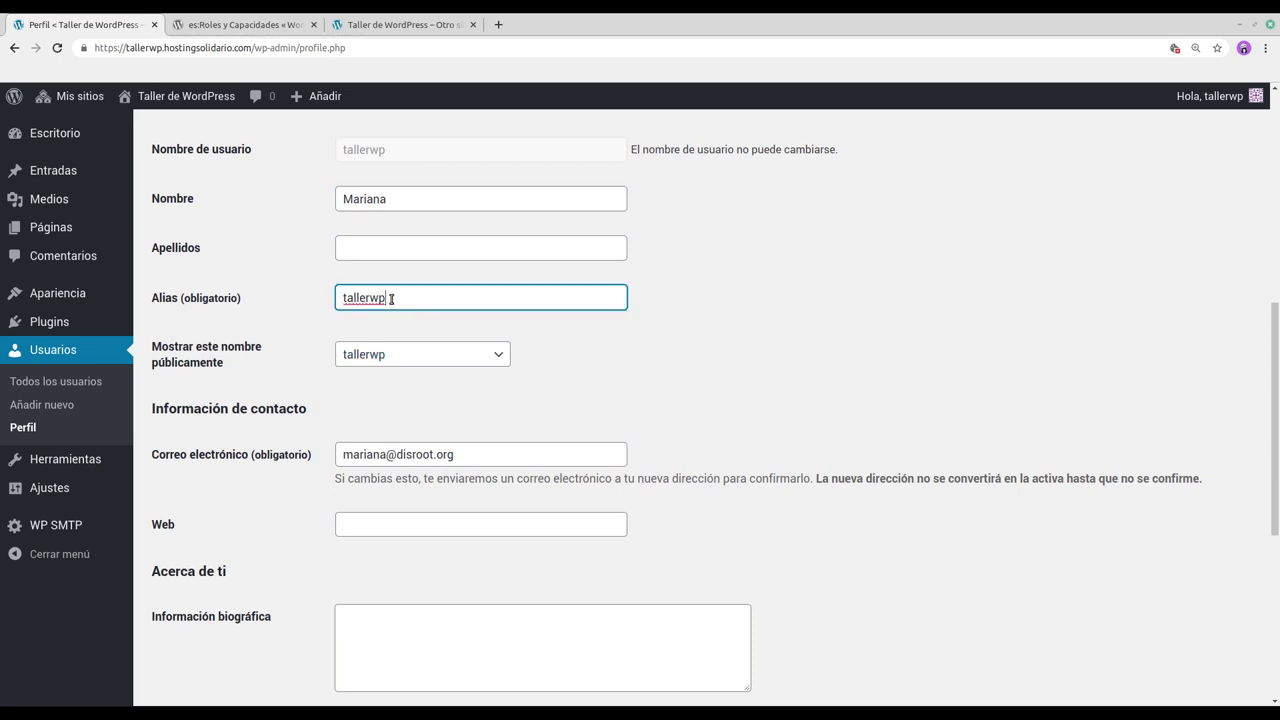
{"action": "double_click", "coordinate": [391, 298]}
{"action": "type", "text": "iana"}
{"action": "scroll", "coordinate": [540, 347], "scroll_direction": "down", "scroll_amount": 2}
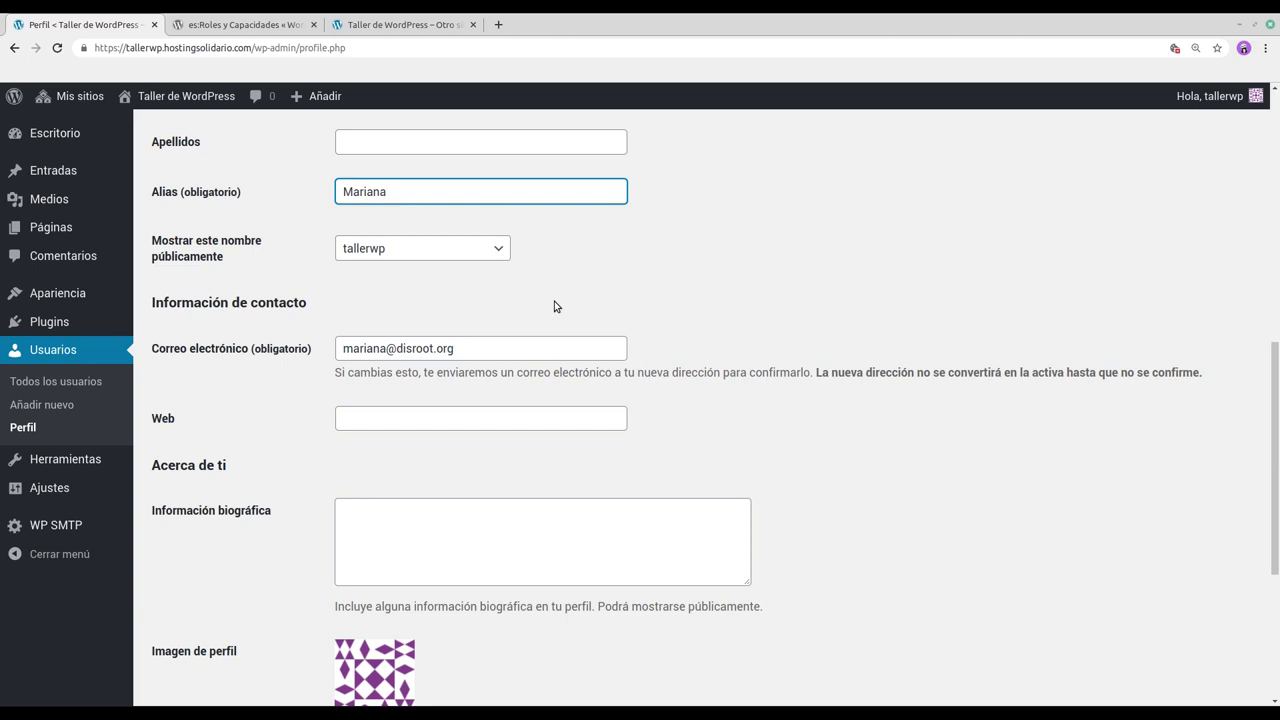
{"action": "left_click", "coordinate": [498, 249]}
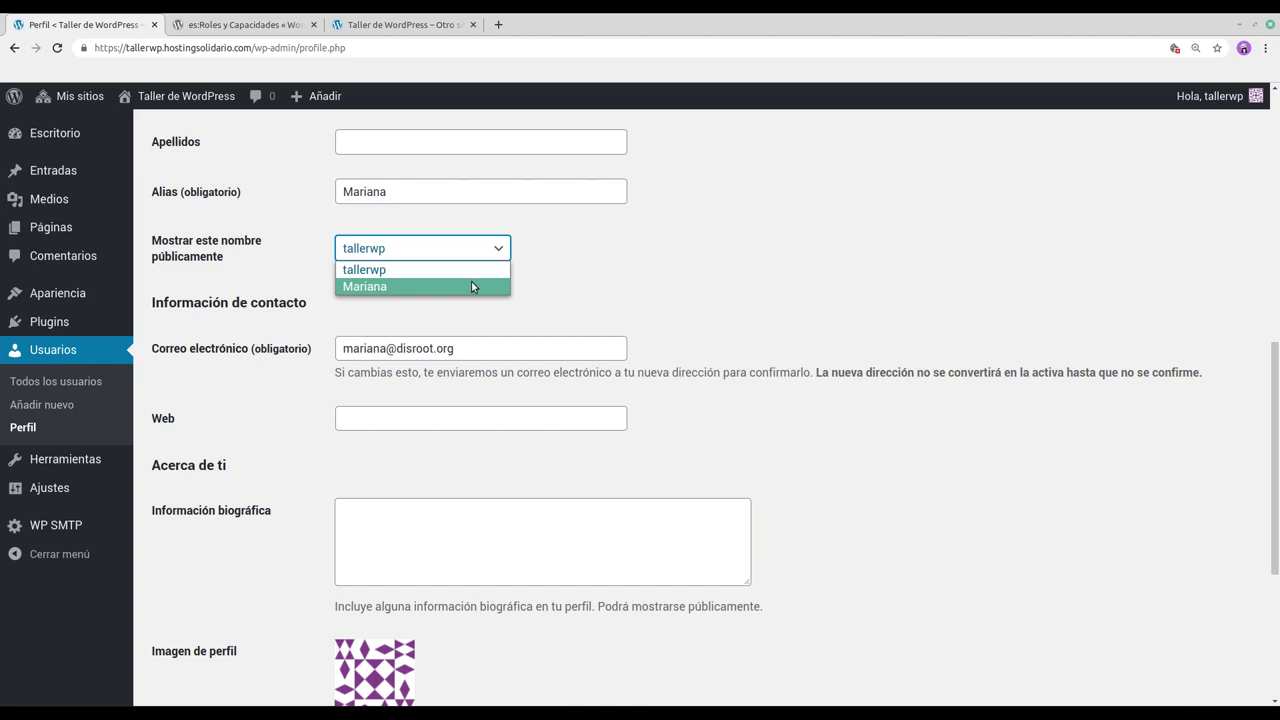
{"action": "left_click", "coordinate": [472, 286]}
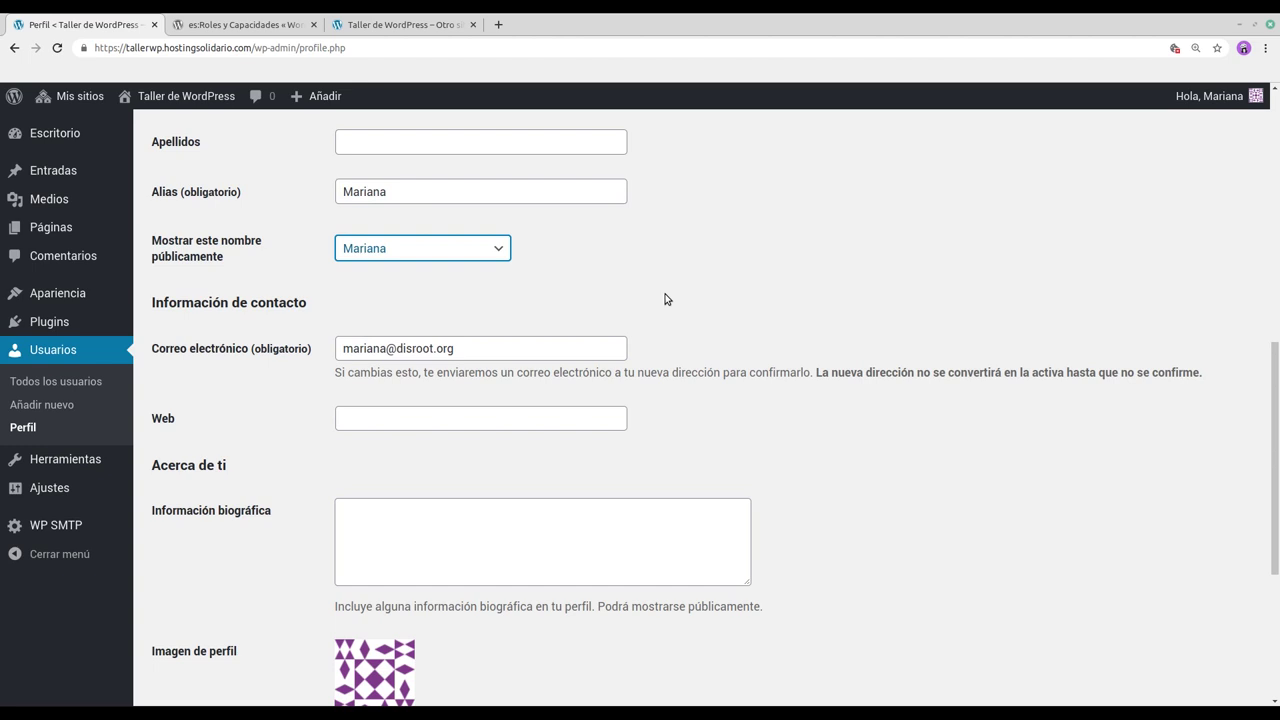
{"action": "scroll", "coordinate": [666, 299], "scroll_direction": "down", "scroll_amount": 2}
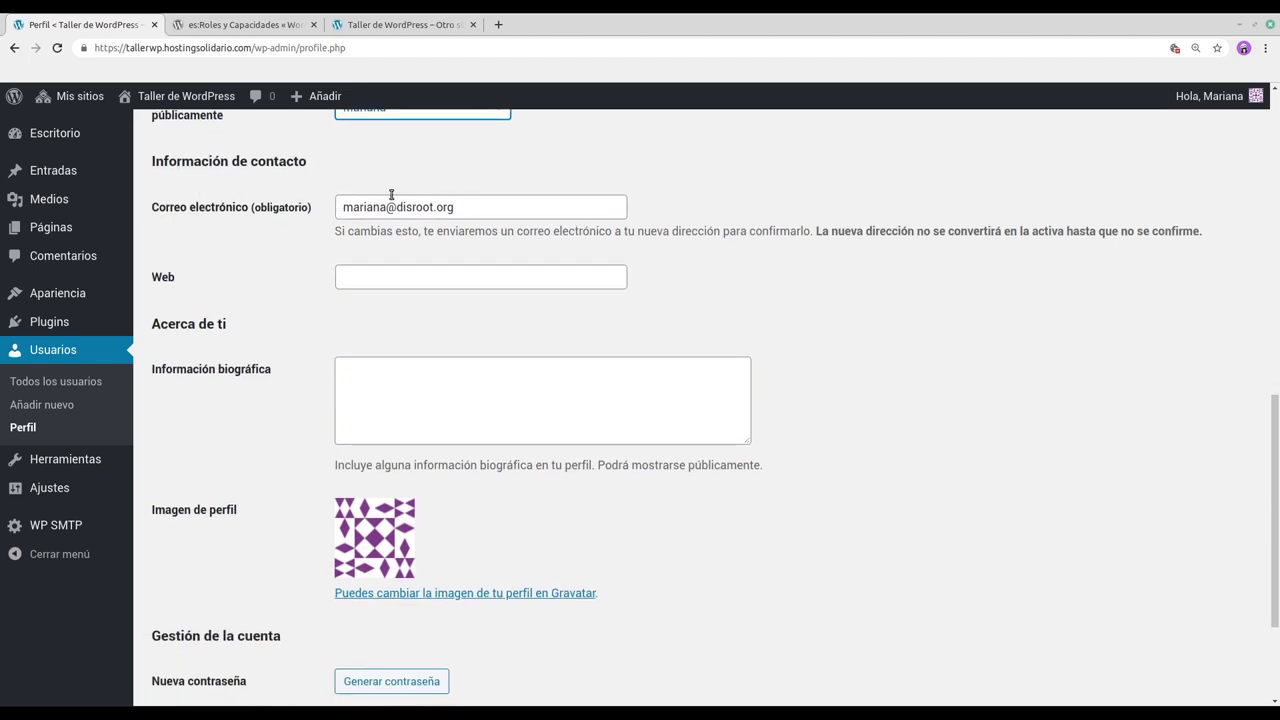
{"action": "scroll", "coordinate": [431, 263], "scroll_direction": "down", "scroll_amount": 2}
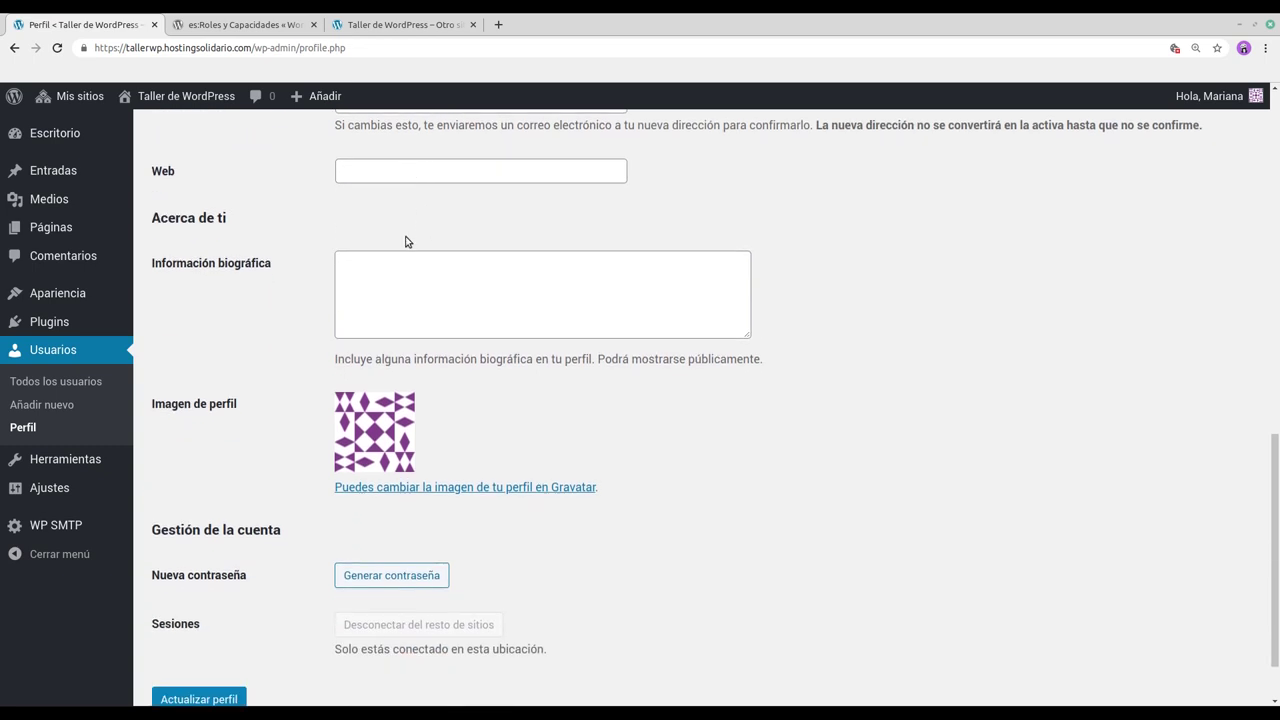
{"action": "scroll", "coordinate": [406, 216], "scroll_direction": "down", "scroll_amount": 1}
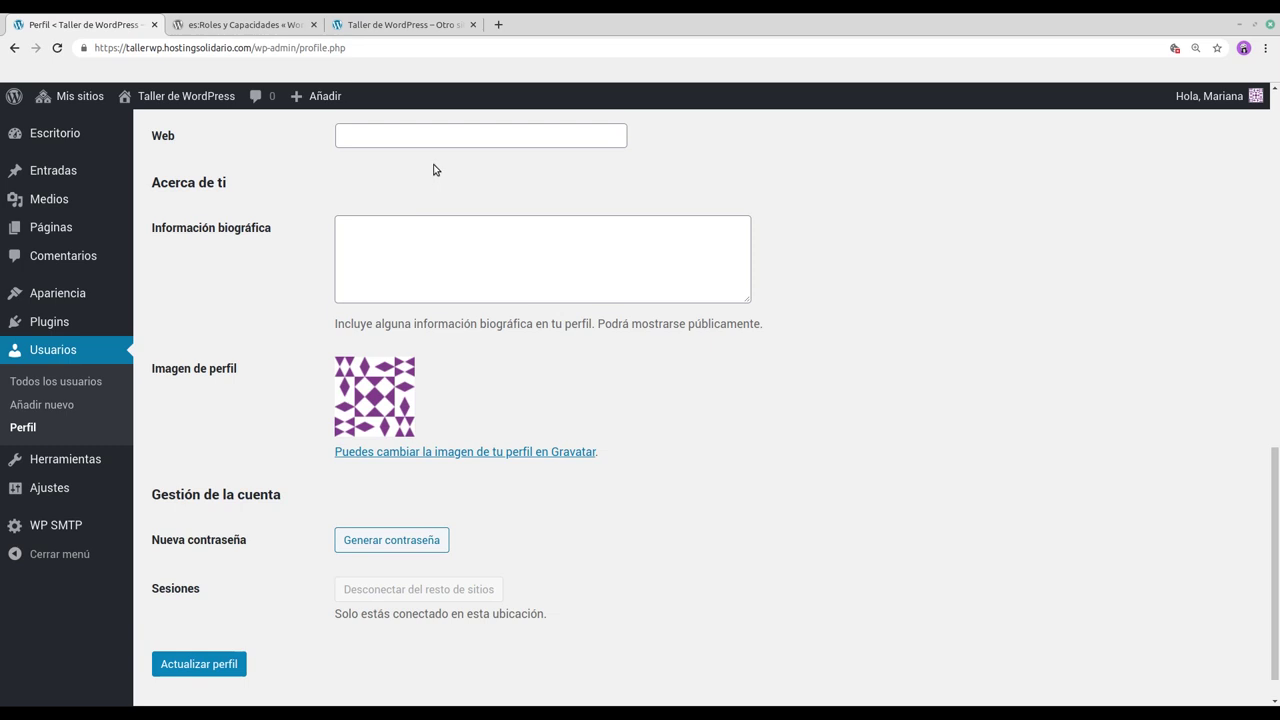
{"action": "scroll", "coordinate": [477, 192], "scroll_direction": "down", "scroll_amount": 1}
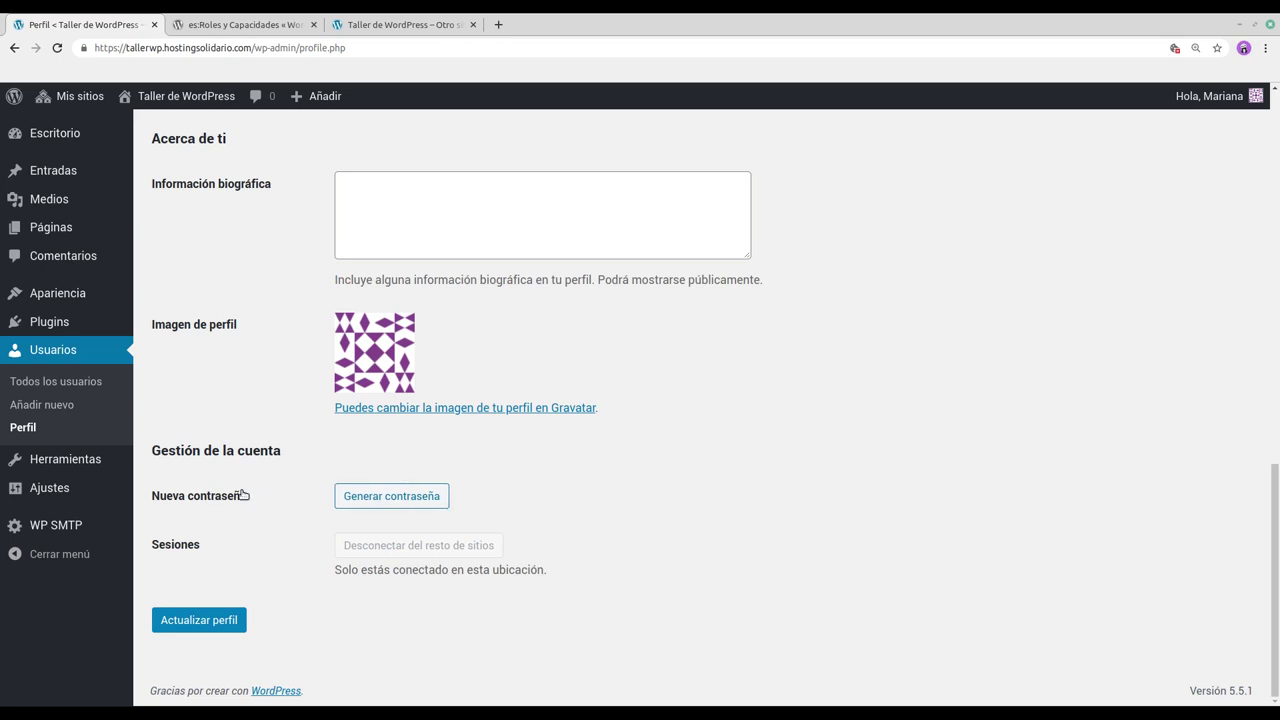
Step: Generate a new password and swap its last characters for new ones, keeping it rated Fuerte
{"action": "left_click", "coordinate": [410, 503]}
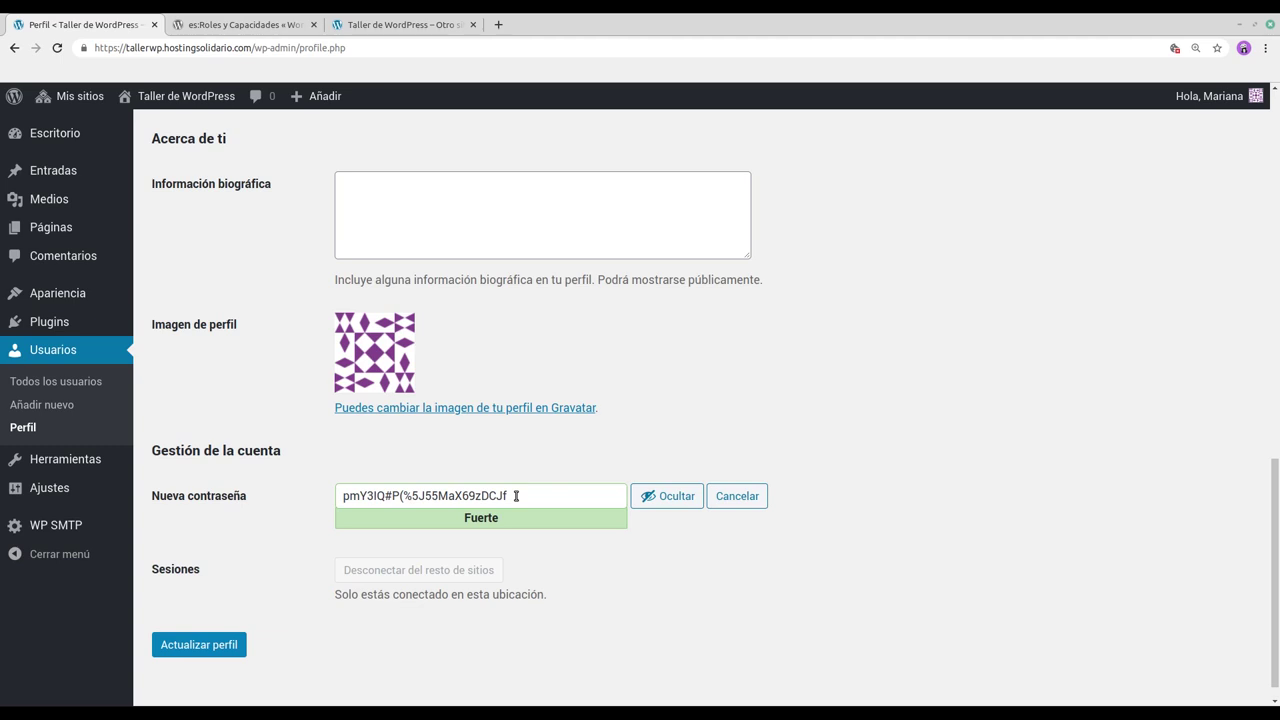
{"action": "left_click", "coordinate": [516, 496]}
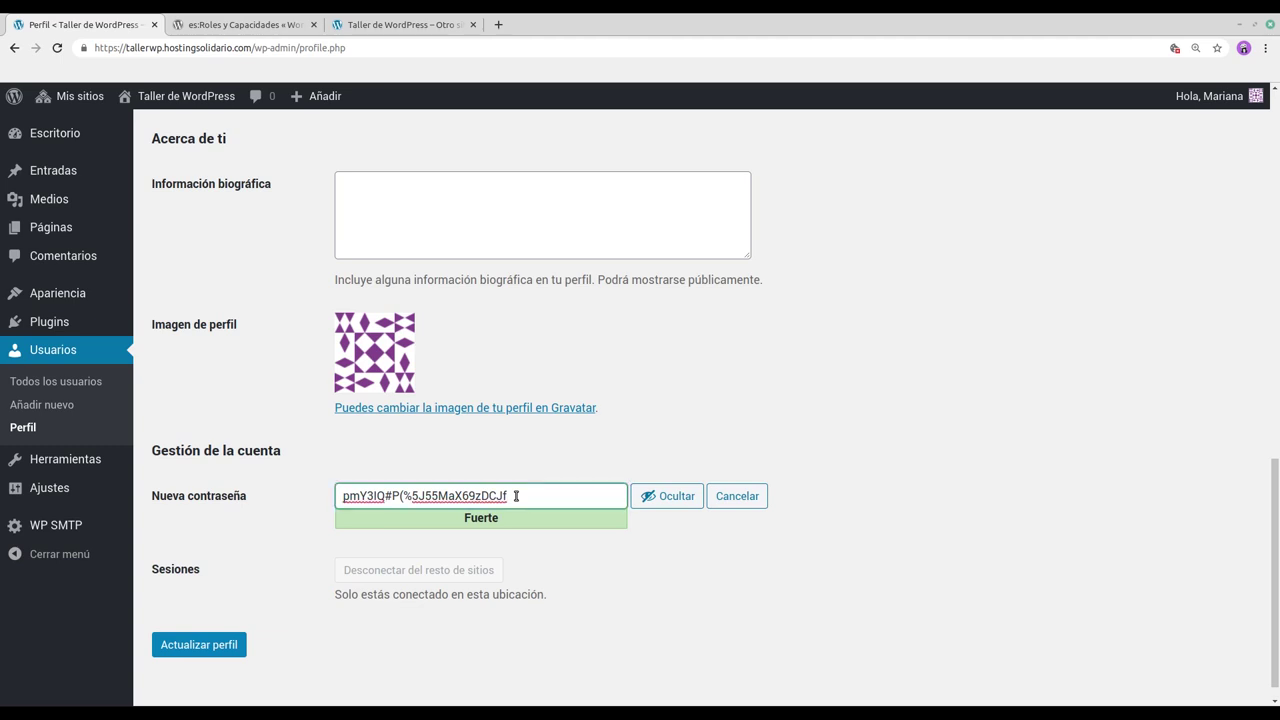
{"action": "key", "text": "BackSpace"}
{"action": "key", "text": "BackSpace"}
{"action": "key", "text": "BackSpace"}
{"action": "key", "text": "BackSpace"}
{"action": "scroll", "coordinate": [468, 460], "scroll_direction": "down", "scroll_amount": 1}
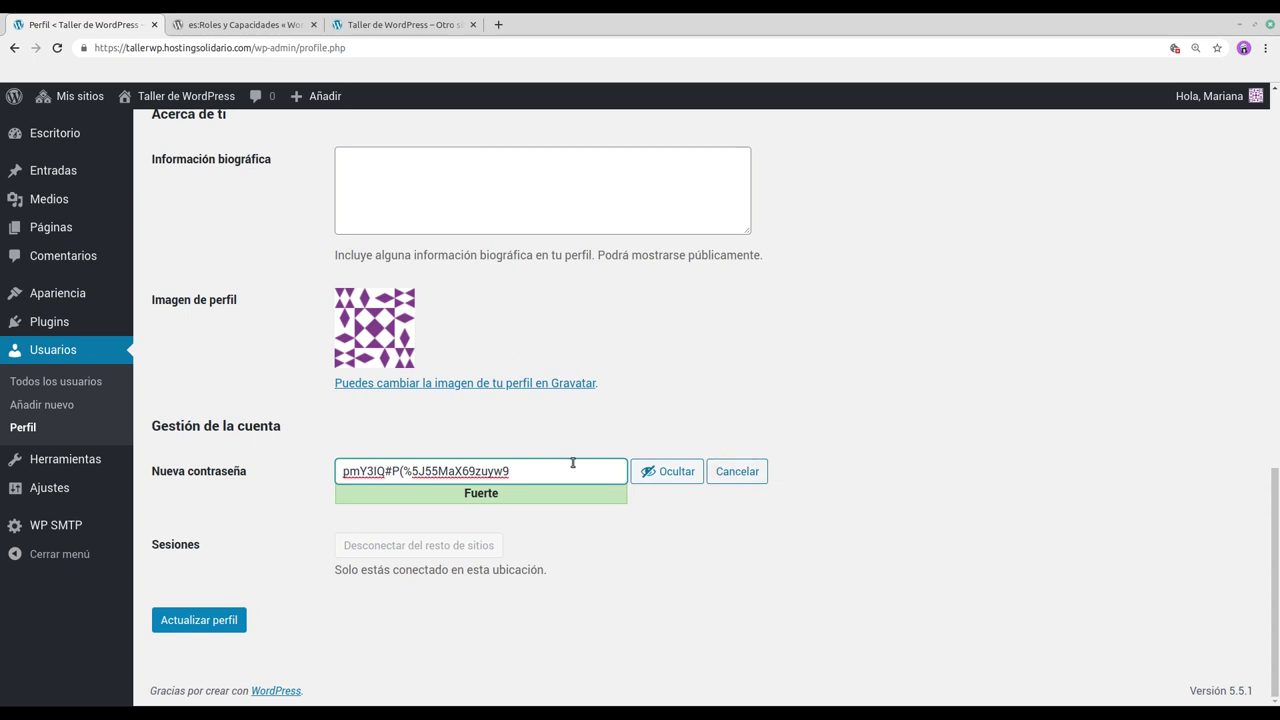
{"action": "scroll", "coordinate": [689, 514], "scroll_direction": "up", "scroll_amount": 5}
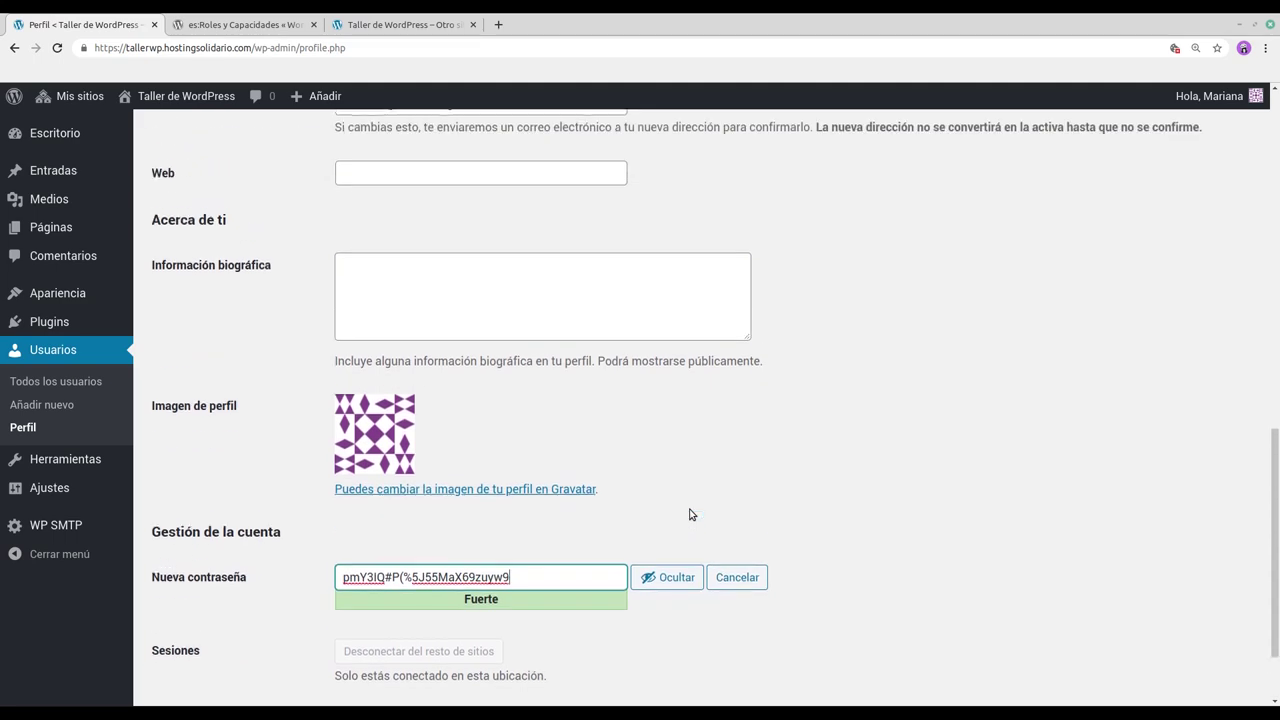
{"action": "scroll", "coordinate": [770, 533], "scroll_direction": "up", "scroll_amount": 12}
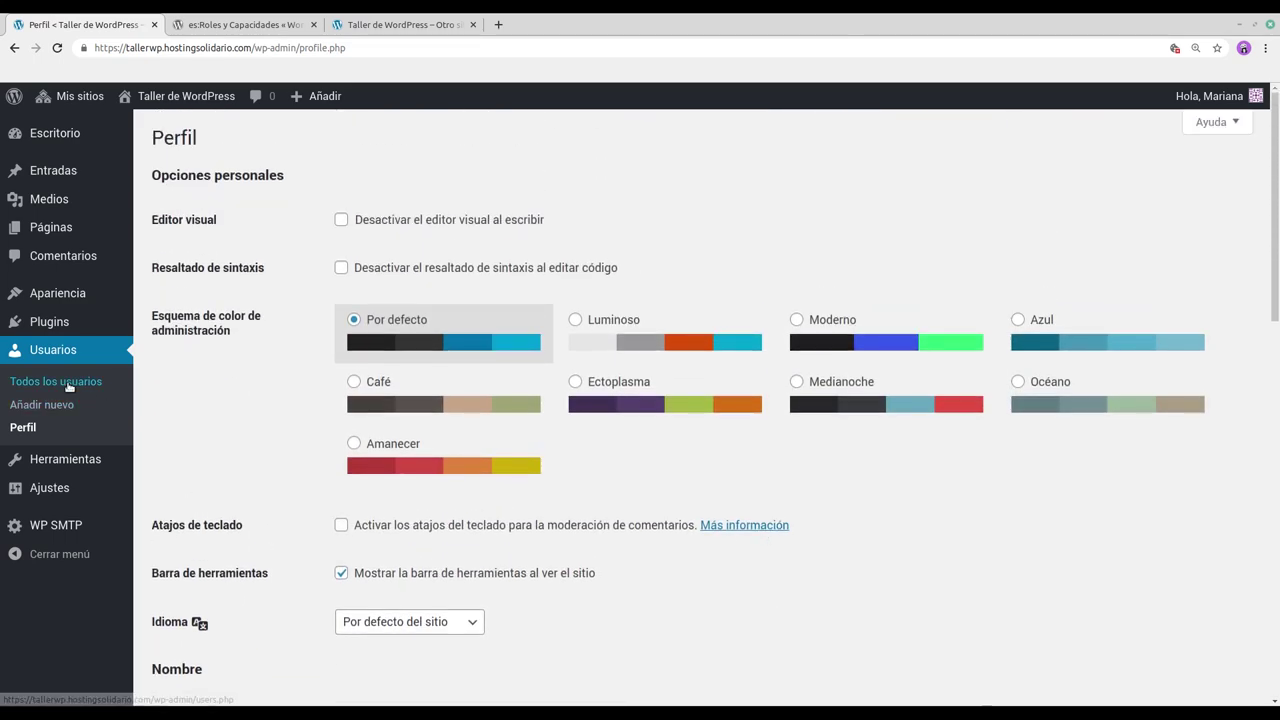
Step: Go to Todos los usuarios and confirm Leave, discarding the unsaved profile edits
{"action": "left_click", "coordinate": [65, 384]}
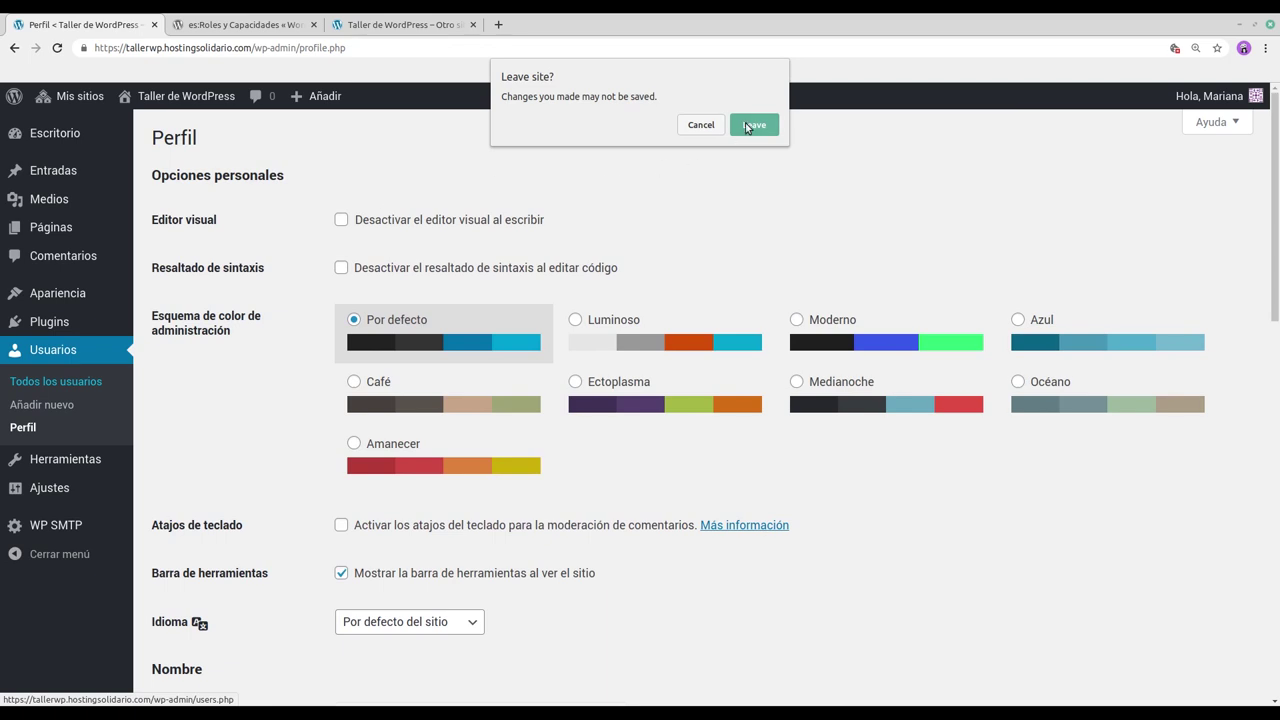
{"action": "left_click", "coordinate": [750, 123]}
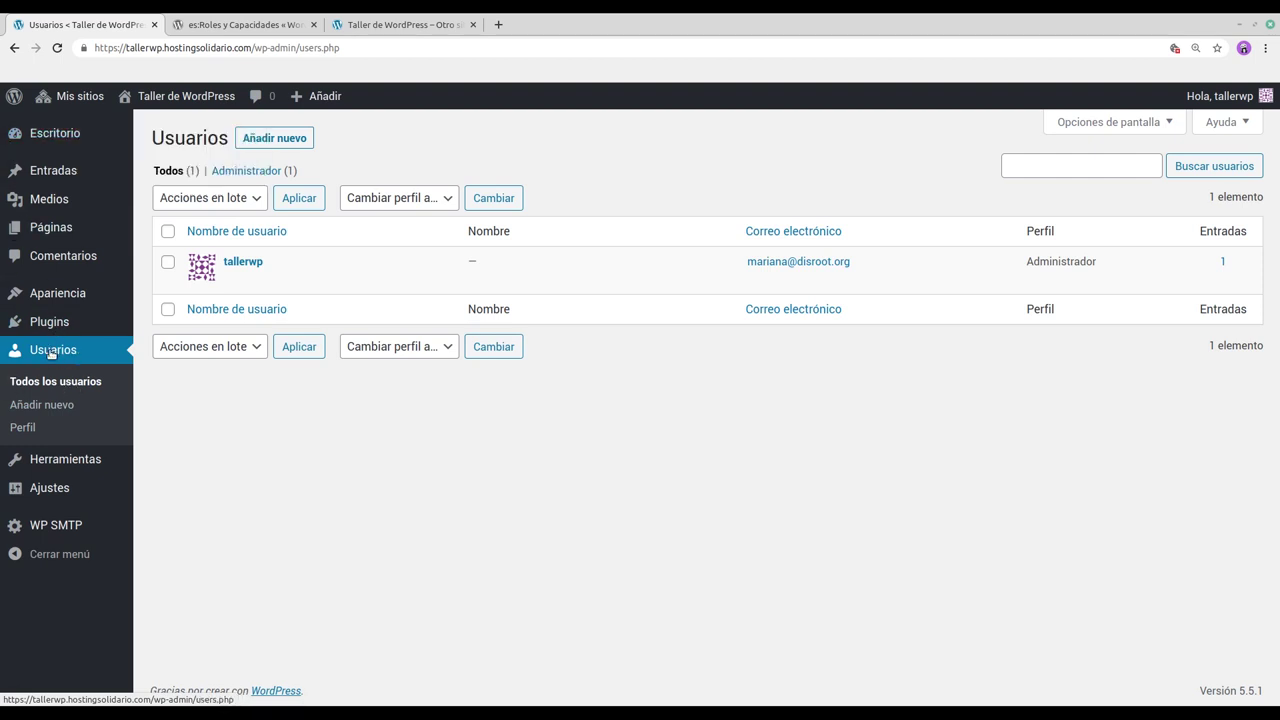
Step: Open the Añadir nuevo usuario form and highlight its introductory description
{"action": "left_click", "coordinate": [34, 405]}
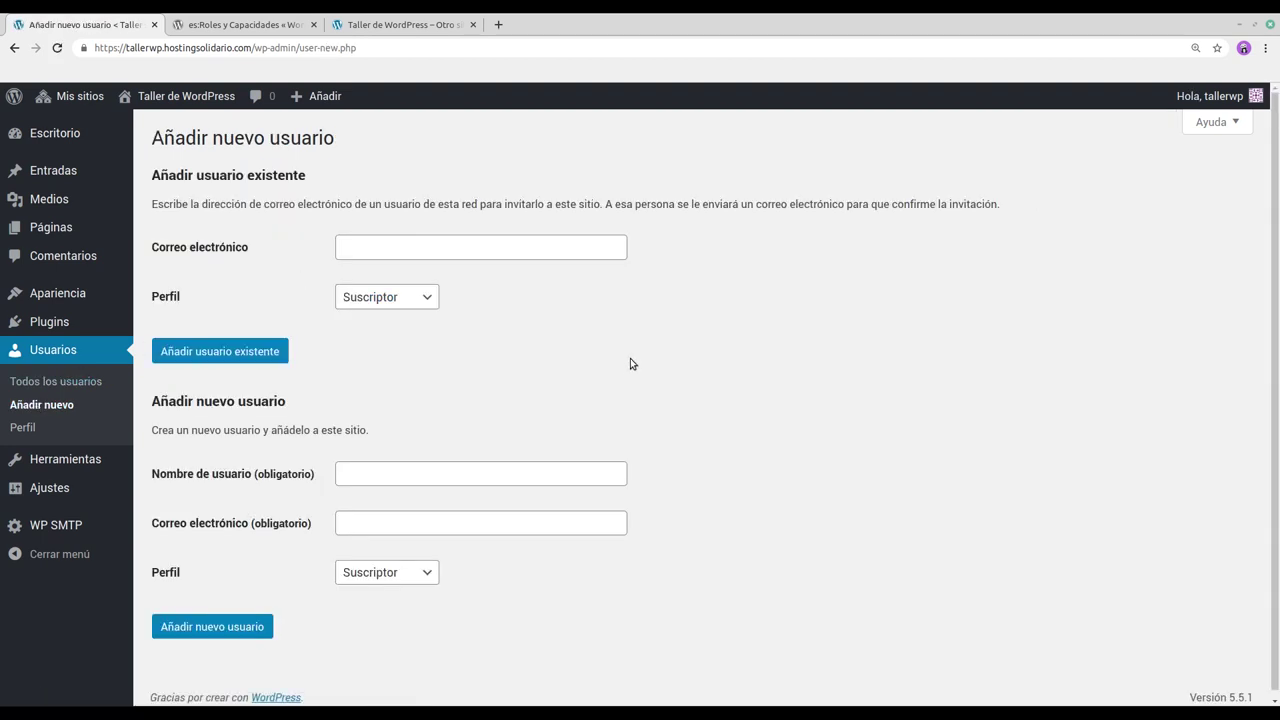
{"action": "scroll", "coordinate": [631, 362], "scroll_direction": "down", "scroll_amount": 1}
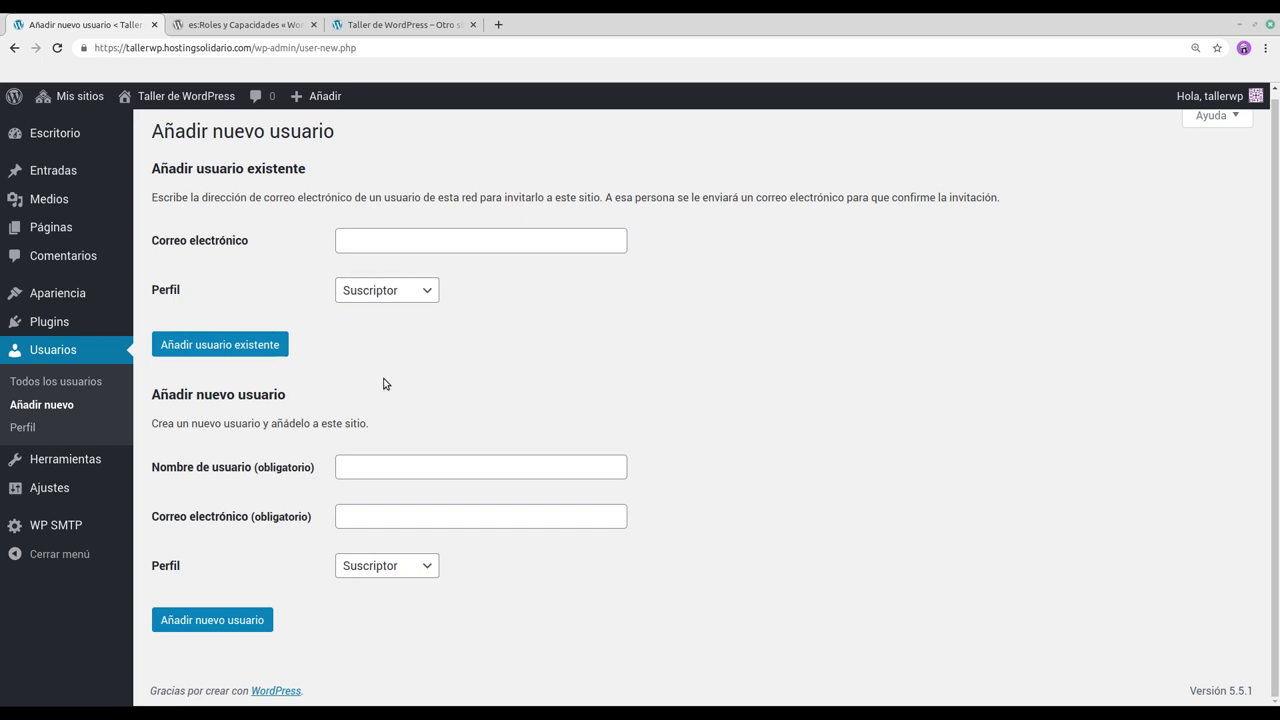
{"action": "left_click_drag", "start_coordinate": [155, 392], "coordinate": [296, 437]}
{"action": "left_click", "coordinate": [295, 436]}
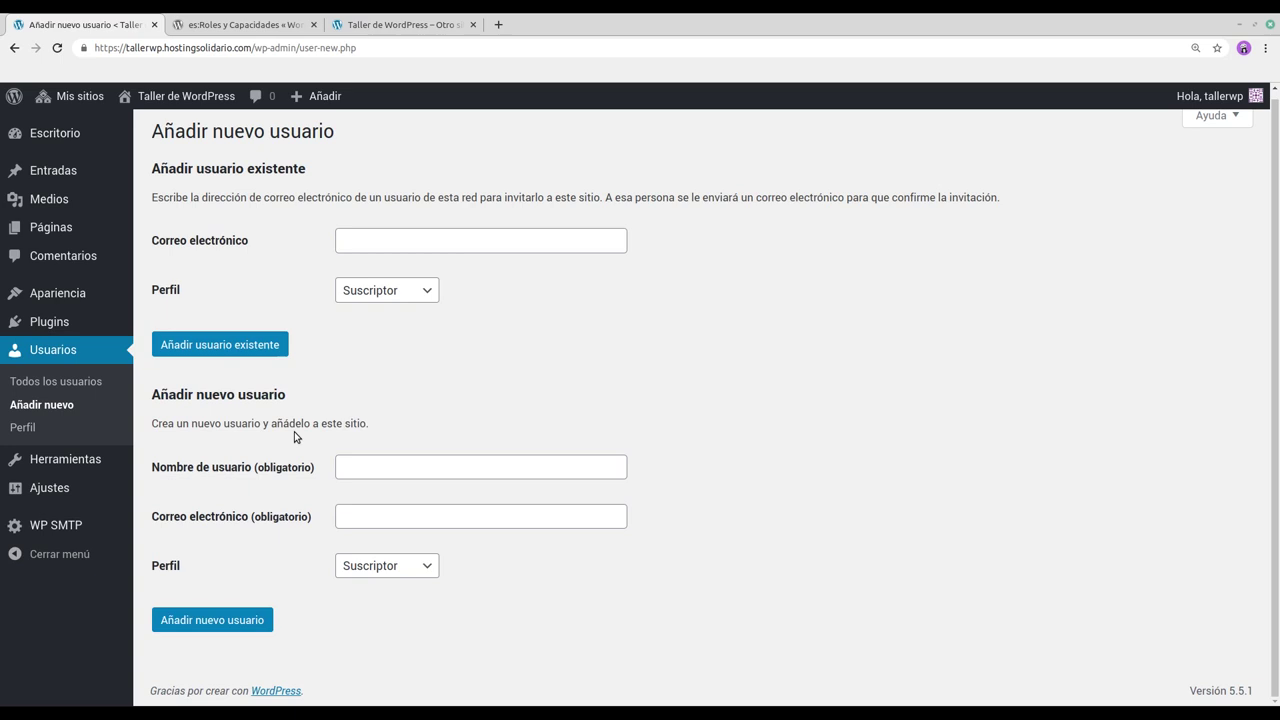
Step: Enter the new user's username and e-mail, keep the Suscriptor role, and view the Codex roles page
{"action": "left_click", "coordinate": [384, 466]}
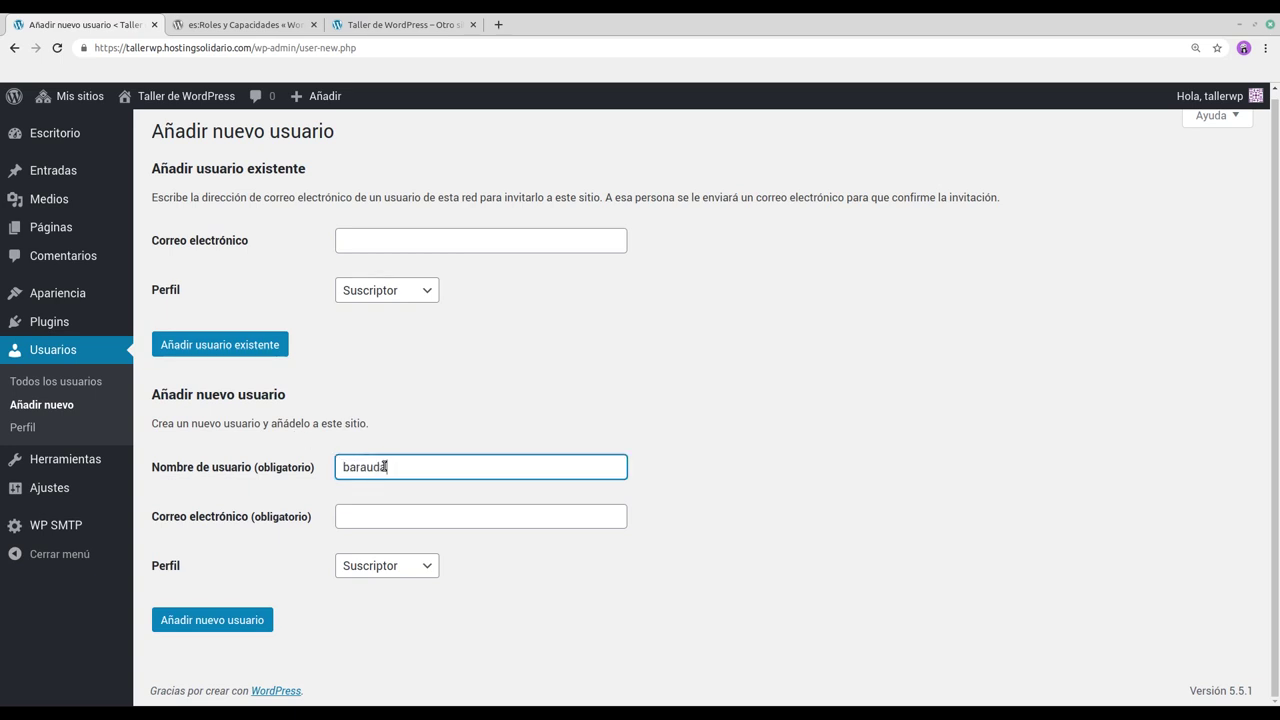
{"action": "left_click", "coordinate": [384, 516]}
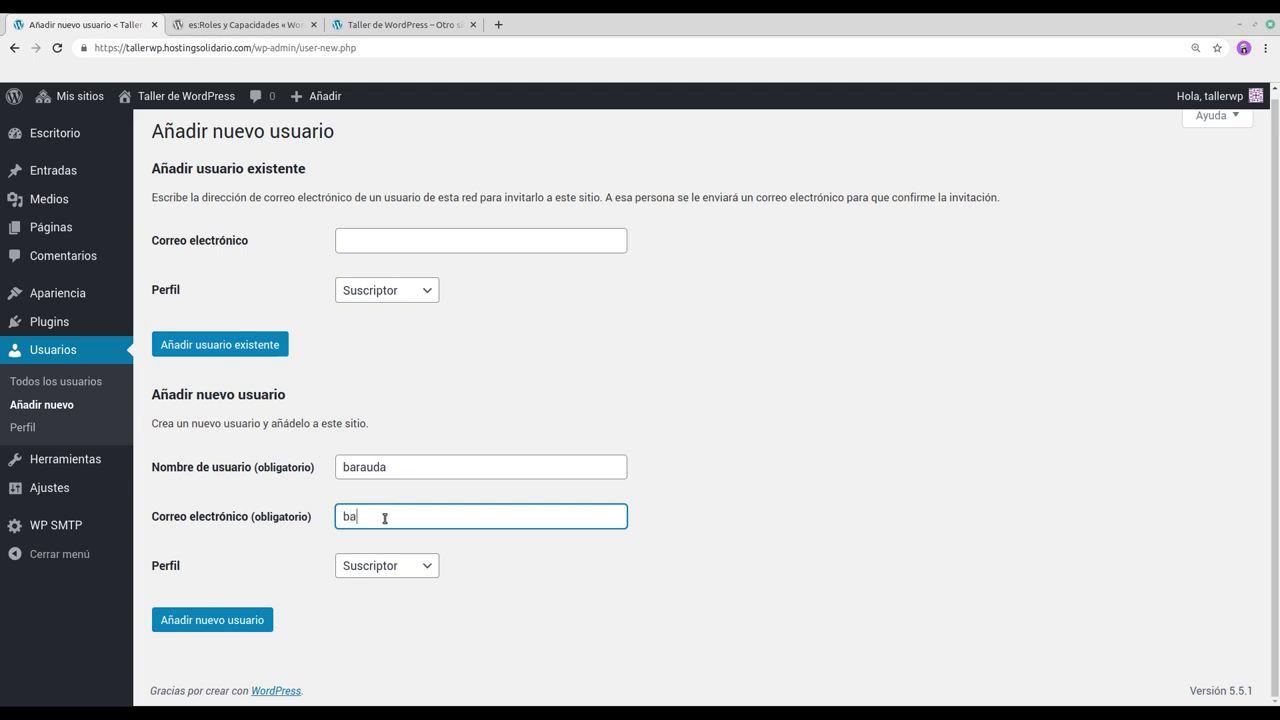
{"action": "left_click", "coordinate": [424, 567]}
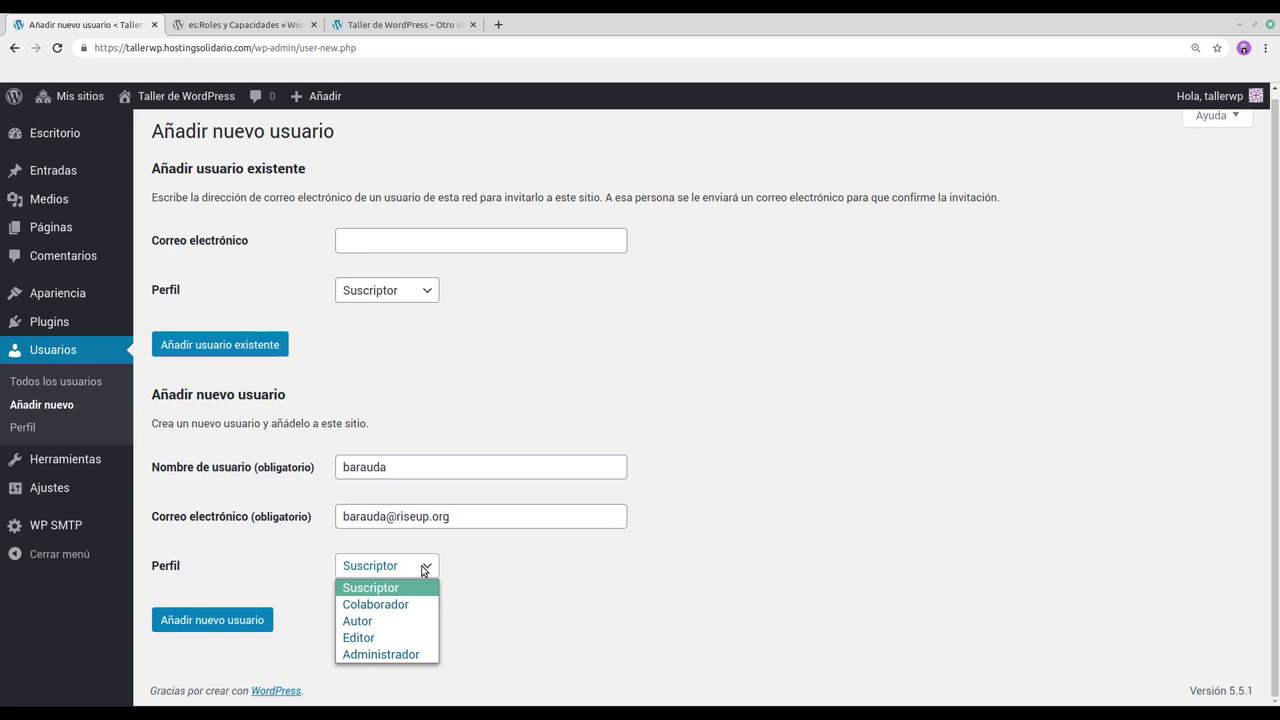
{"action": "left_click", "coordinate": [424, 567]}
{"action": "left_click", "coordinate": [218, 30]}
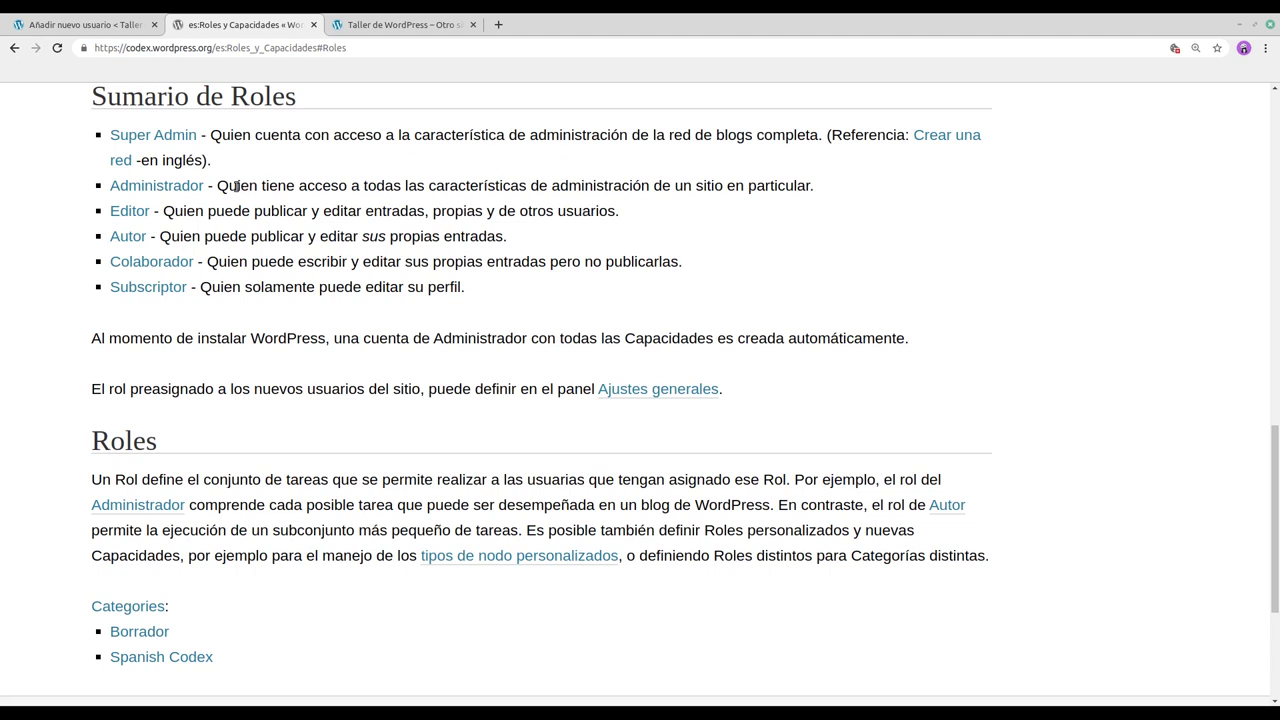
{"action": "left_click_drag", "start_coordinate": [219, 186], "coordinate": [822, 190]}
{"action": "double_click", "coordinate": [784, 188]}
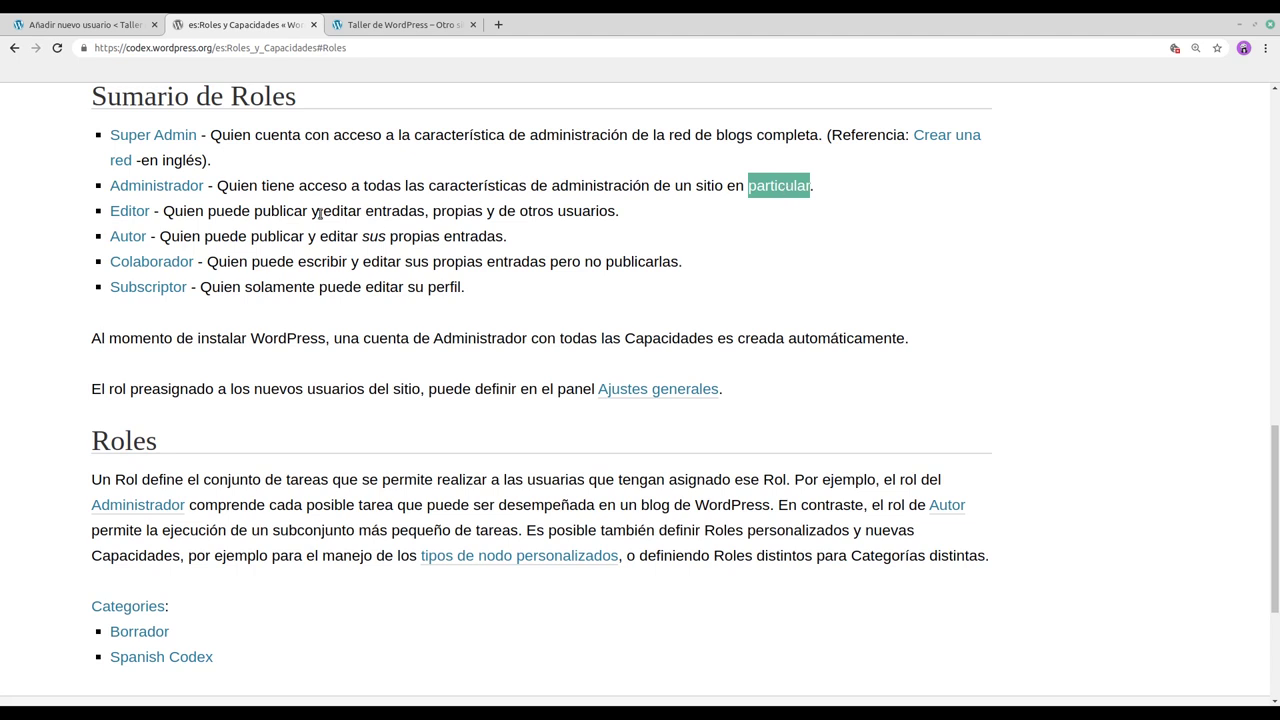
{"action": "left_click", "coordinate": [169, 212]}
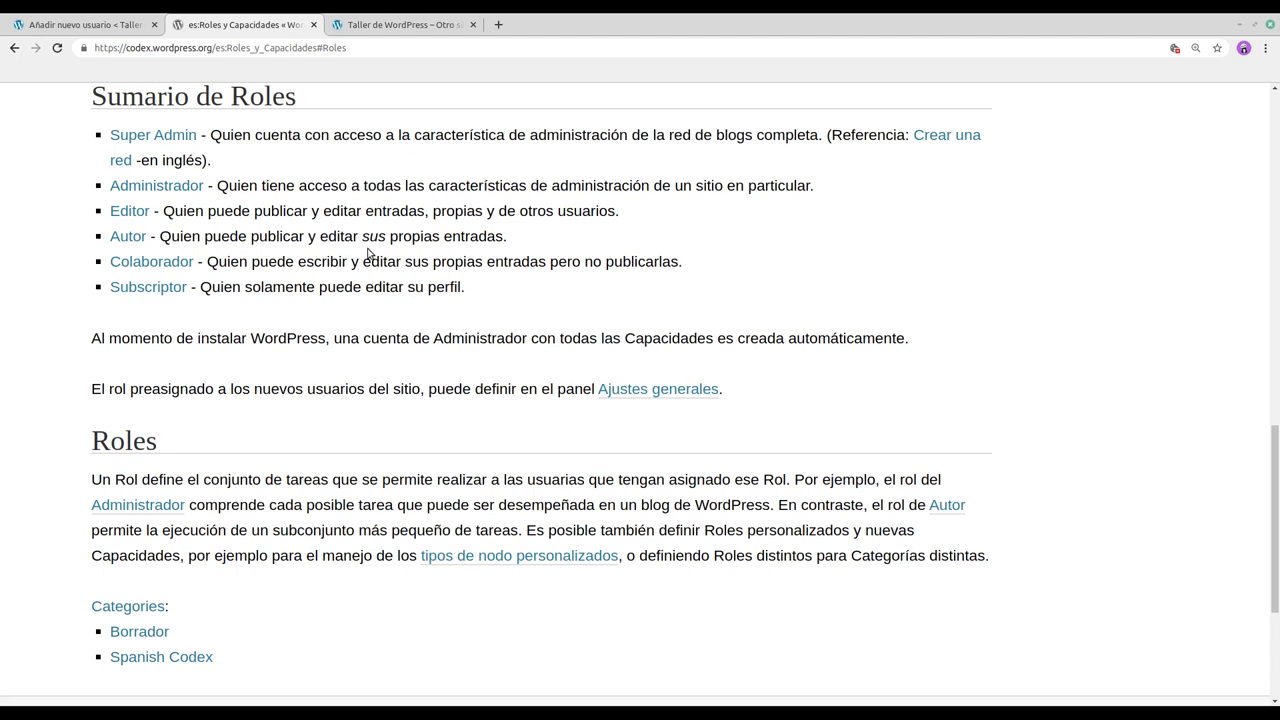
Step: Back on the new-user form, add the user as Suscriptor so the invitation e-mail is sent
{"action": "left_click", "coordinate": [95, 27]}
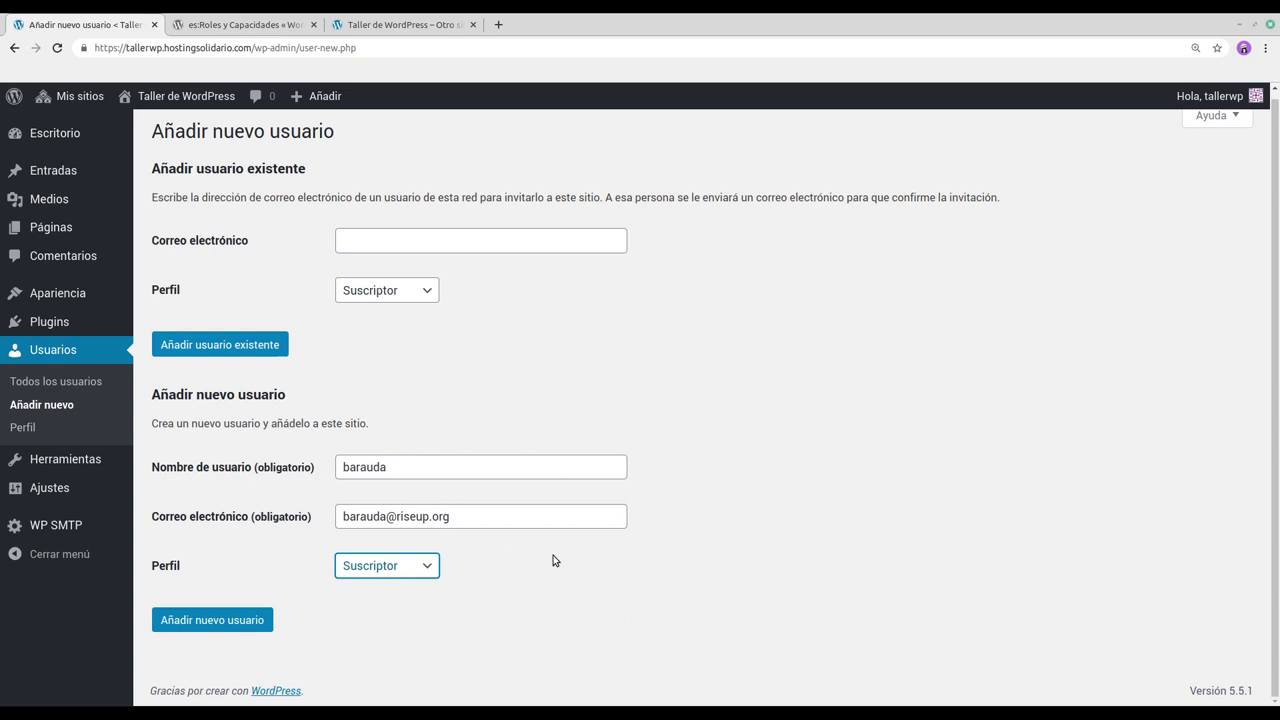
{"action": "left_click", "coordinate": [219, 623]}
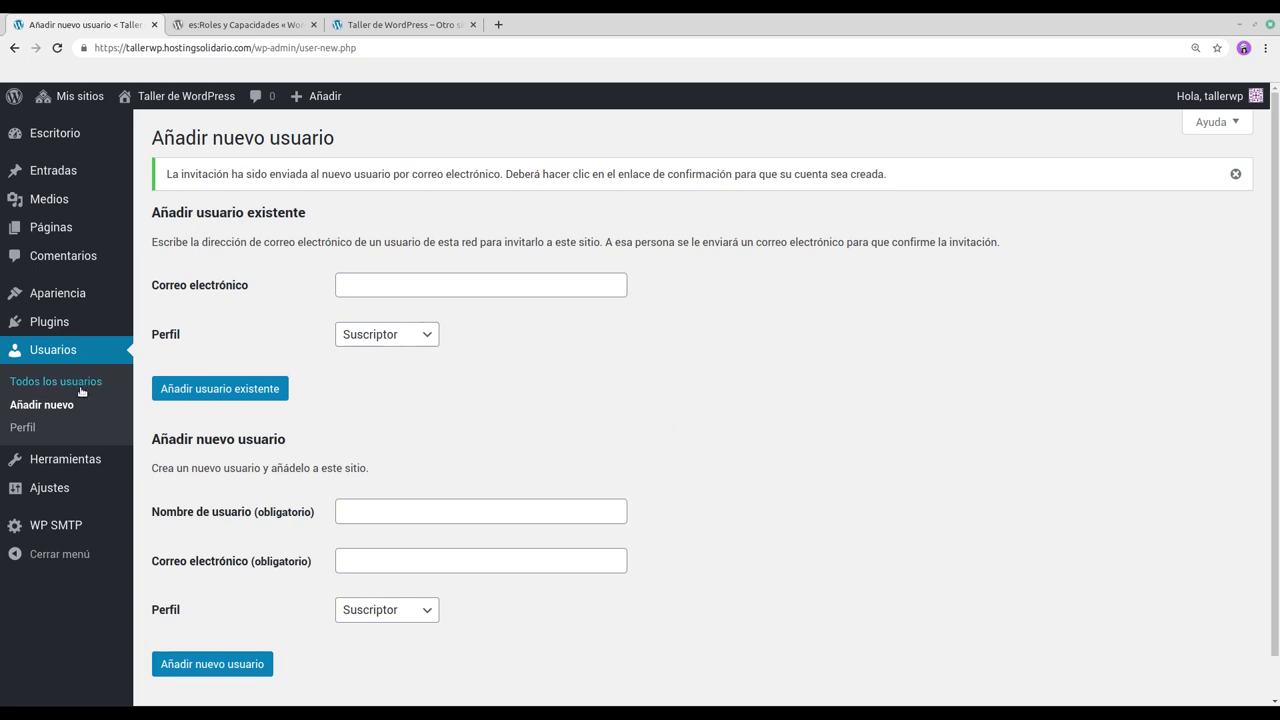
Step: Select the Administrador account and inspect Acciones en lote and Cambiar perfil a... without applying anything
{"action": "left_click", "coordinate": [35, 385]}
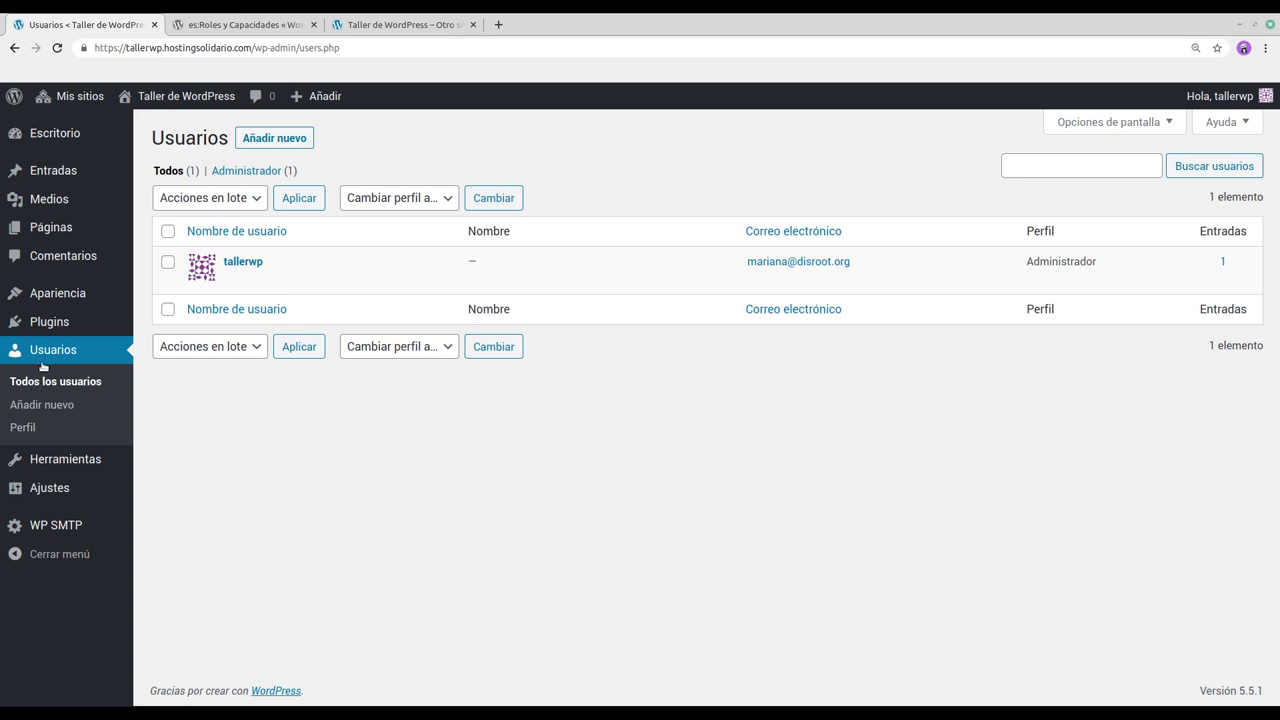
{"action": "mouse_move", "coordinate": [209, 253]}
{"action": "left_click", "coordinate": [168, 262]}
{"action": "left_click", "coordinate": [237, 199]}
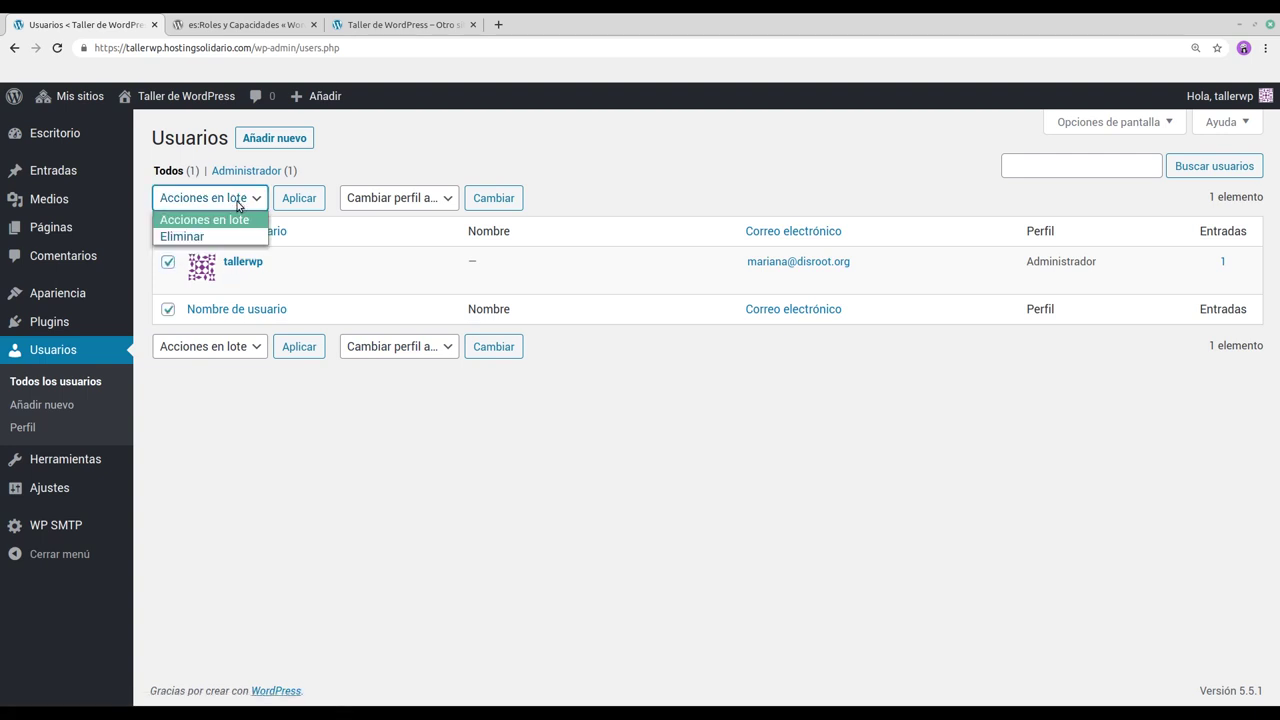
{"action": "left_click", "coordinate": [240, 199]}
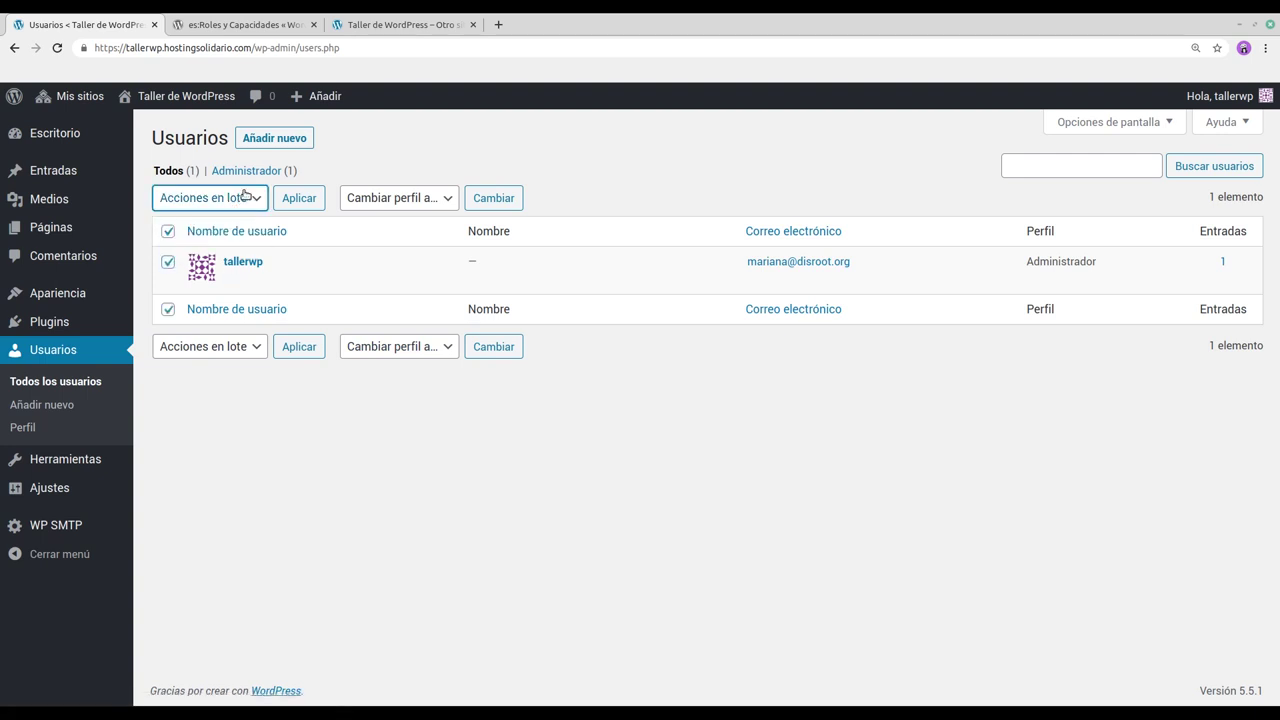
{"action": "left_click", "coordinate": [371, 197]}
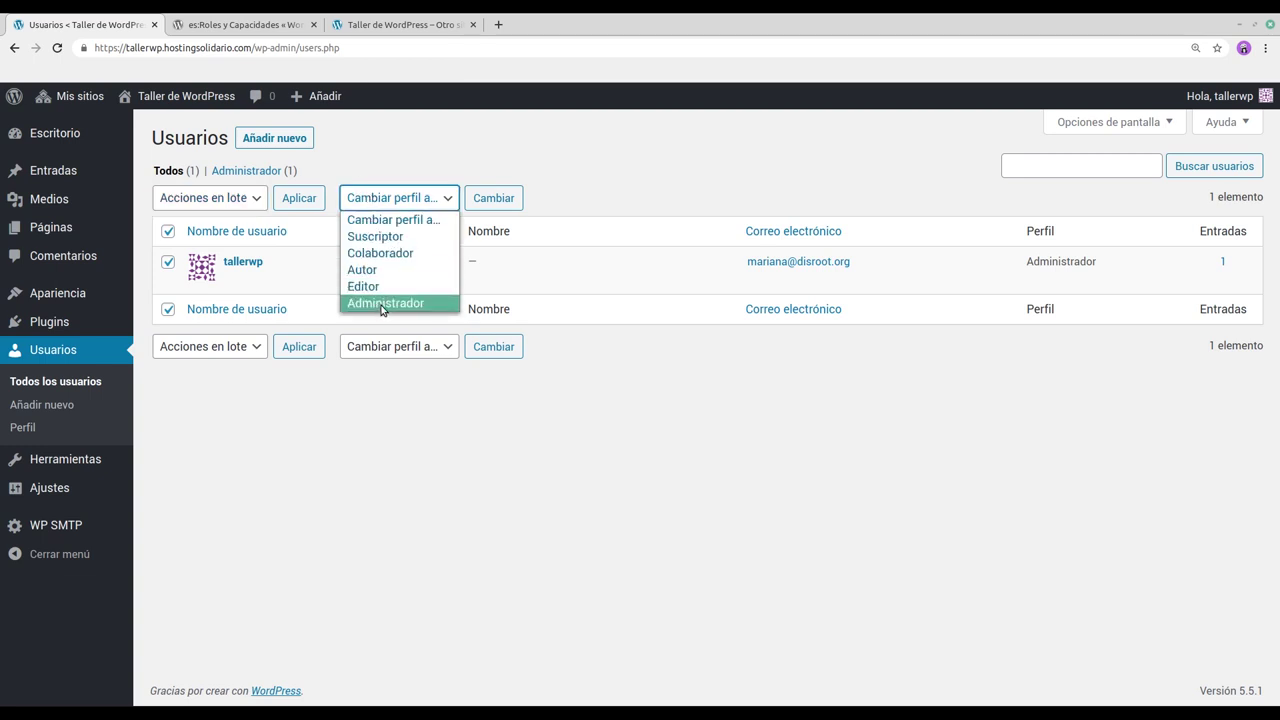
{"action": "left_click", "coordinate": [430, 198]}
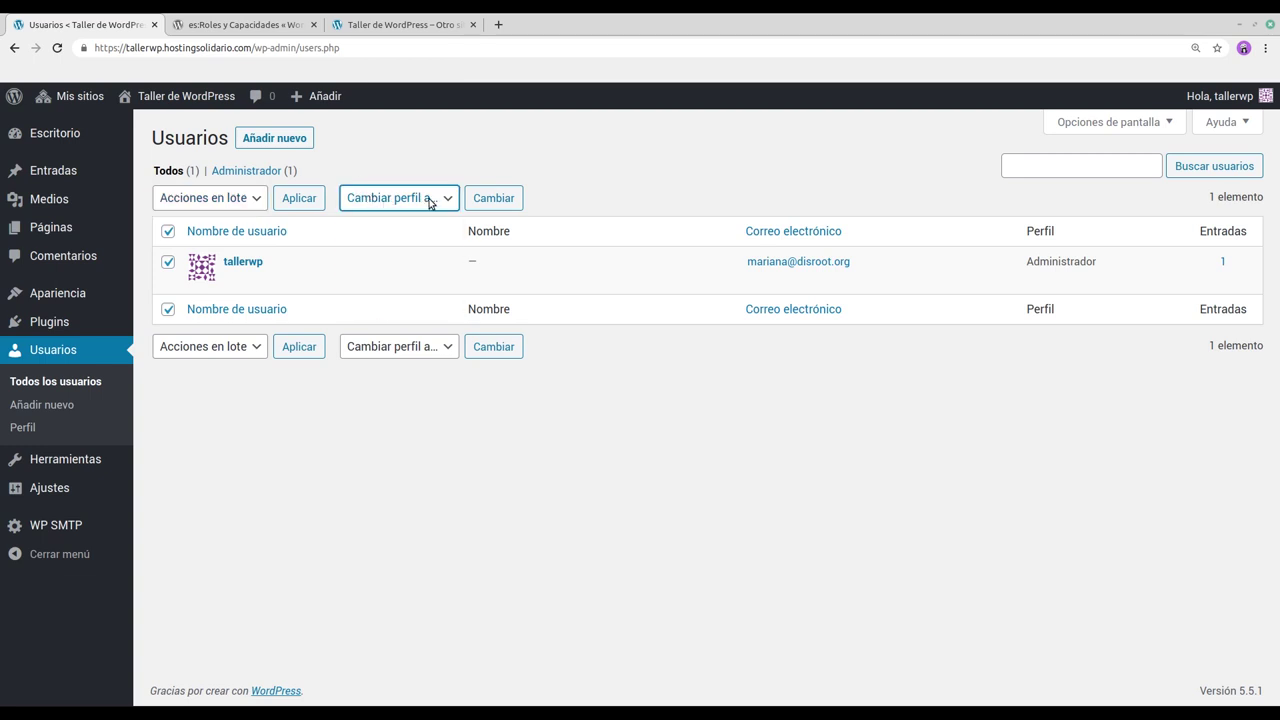
{"action": "left_click", "coordinate": [168, 262]}
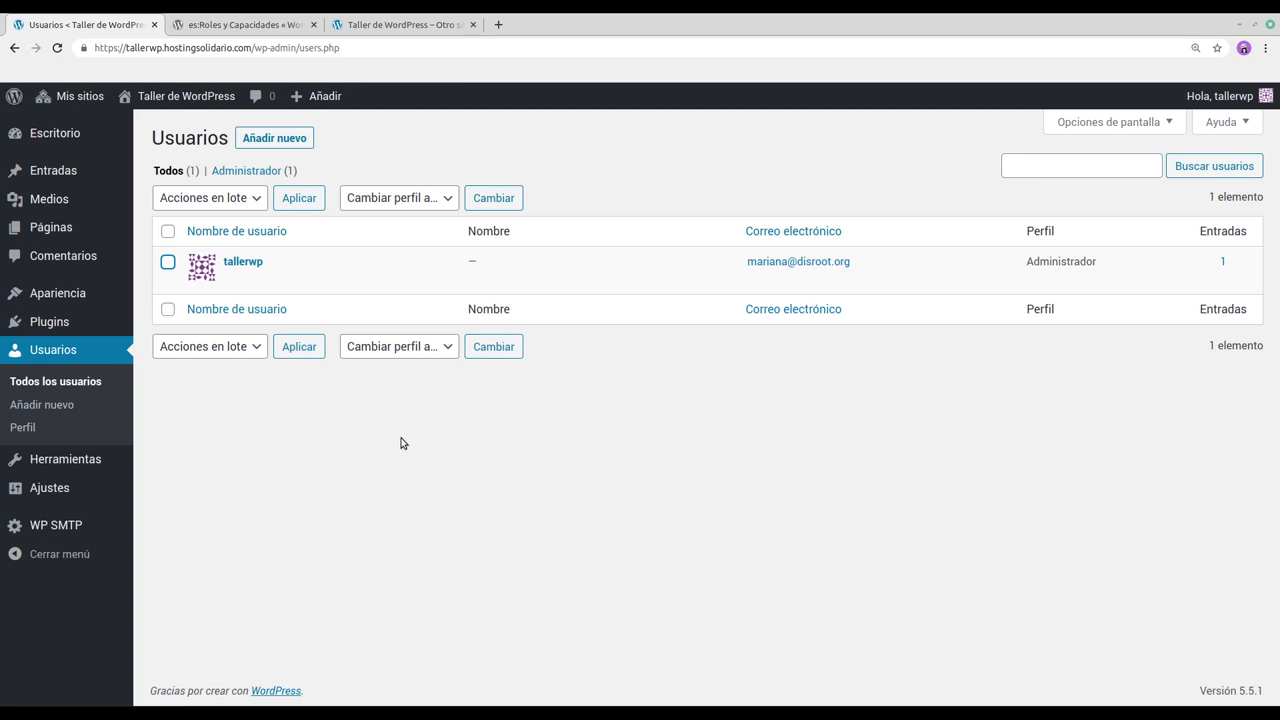